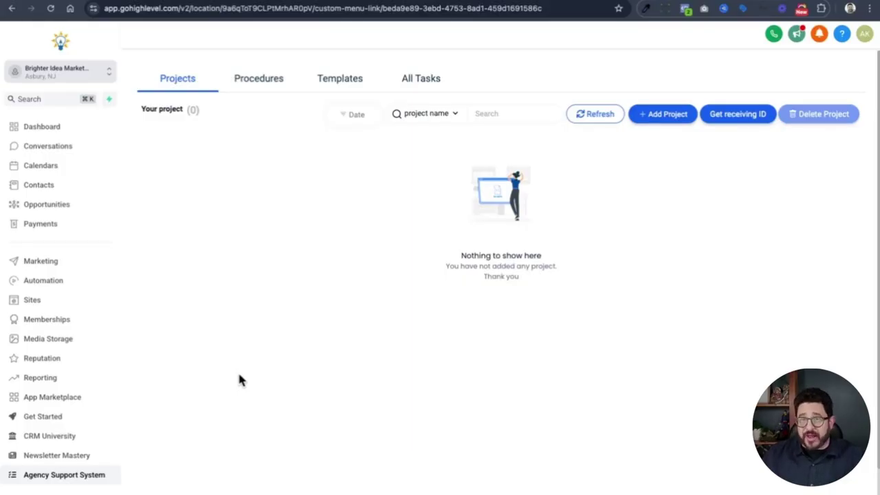
- Start a new project named Agency Support with the description "Agency Support" and proceed to adding people
left_click(667, 121)
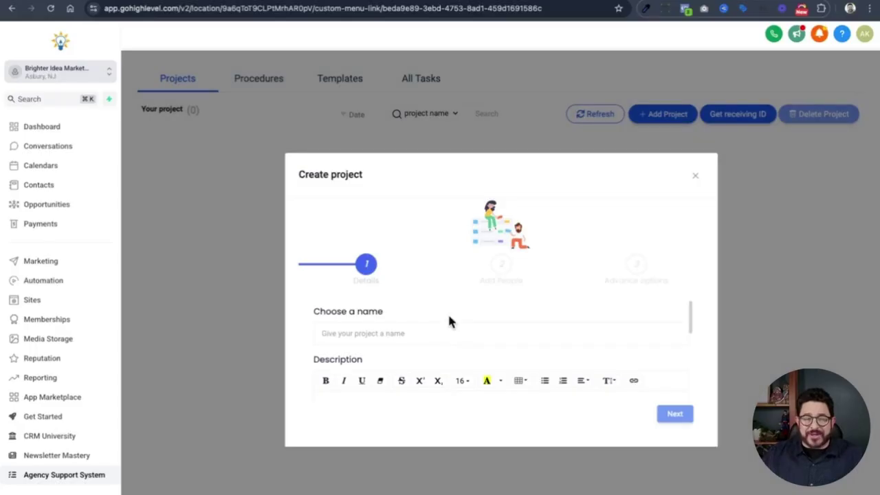
left_click(423, 333)
type("sfg")
key("Tab")
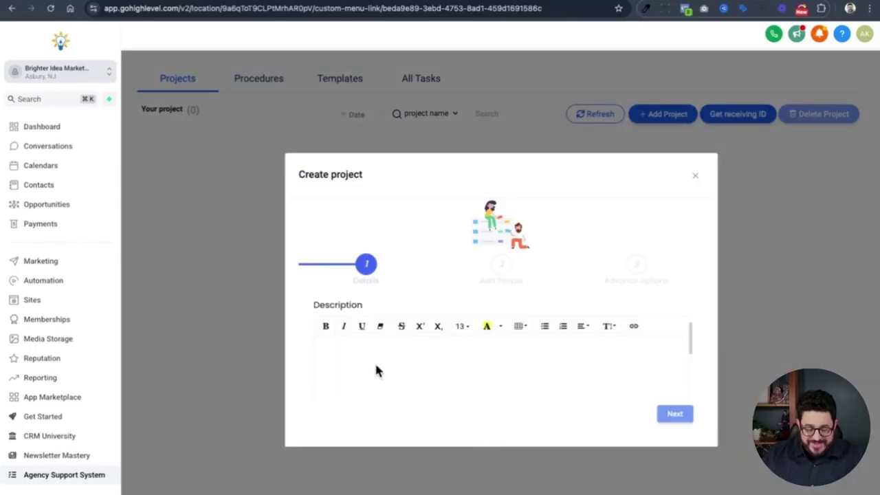
type("Agency ")
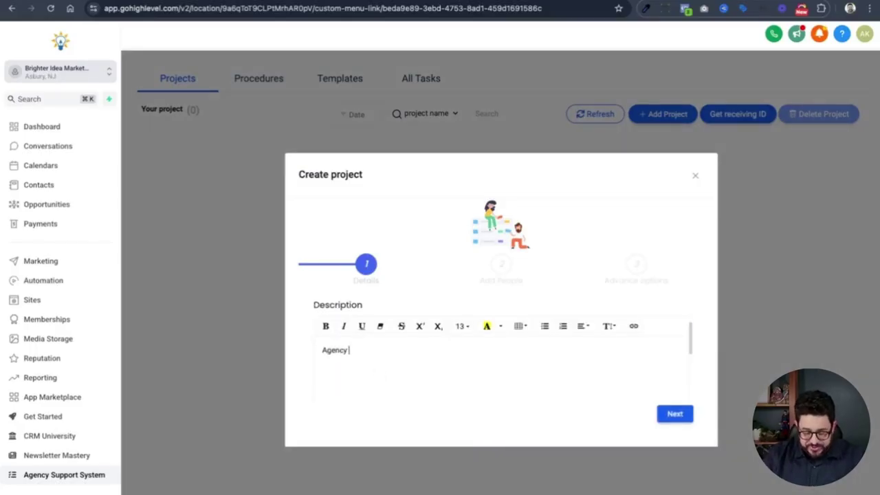
type("Su")
key("BackSpace")
type("u")
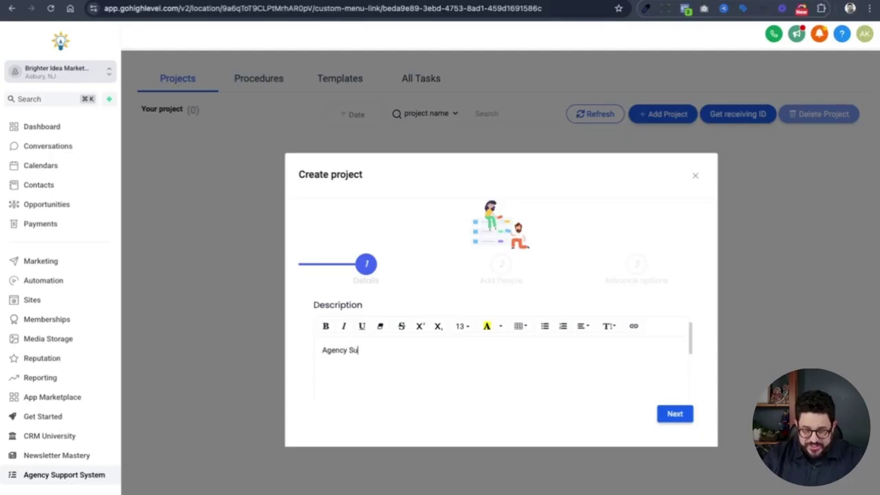
type("pport")
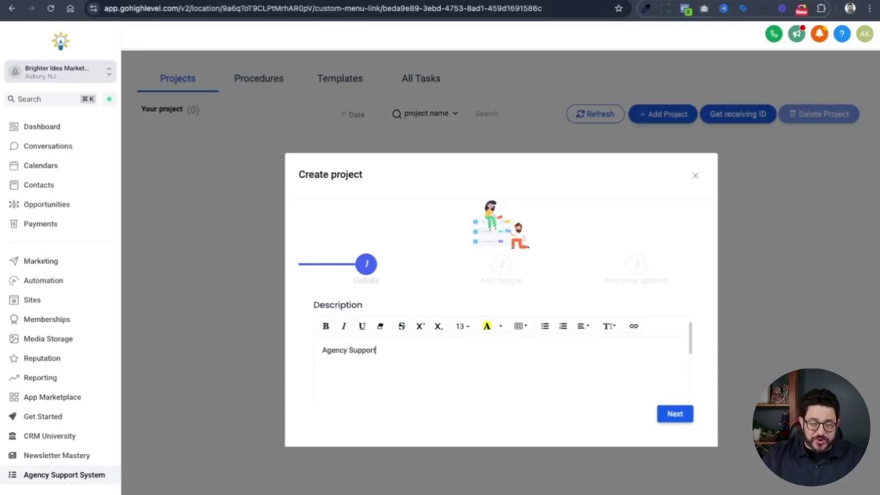
left_click(674, 414)
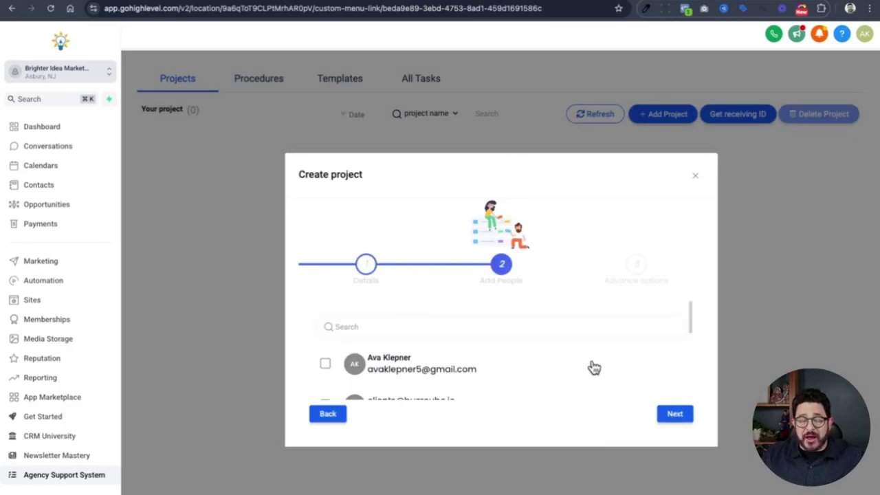
- Finish creating the project without adding any of the listed people, tags or imported tasks
scroll(594, 368, "down", 1)
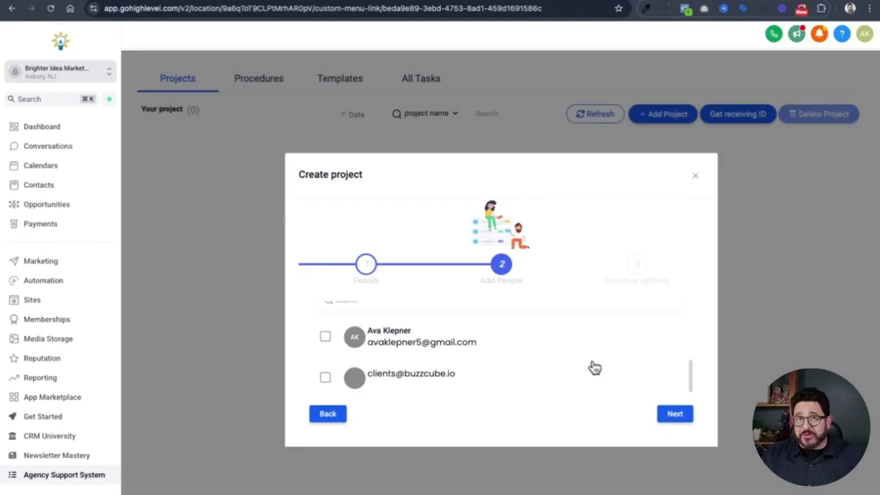
scroll(595, 368, "up", 1)
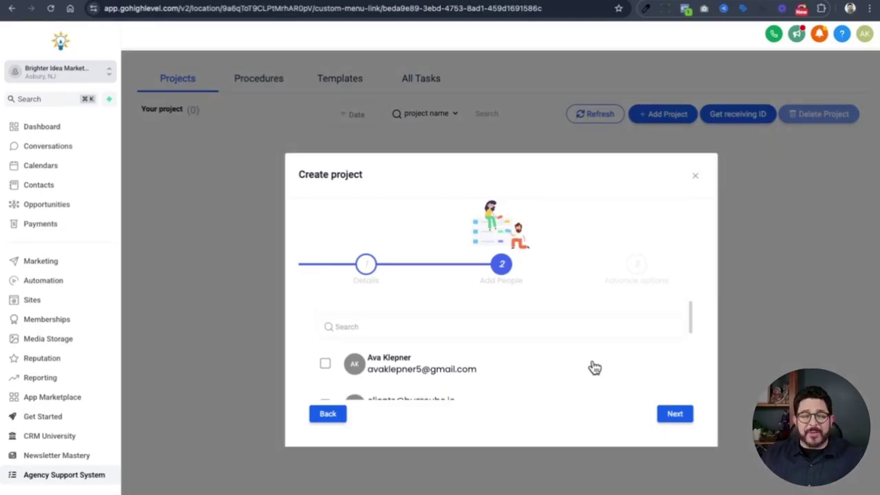
left_click(674, 414)
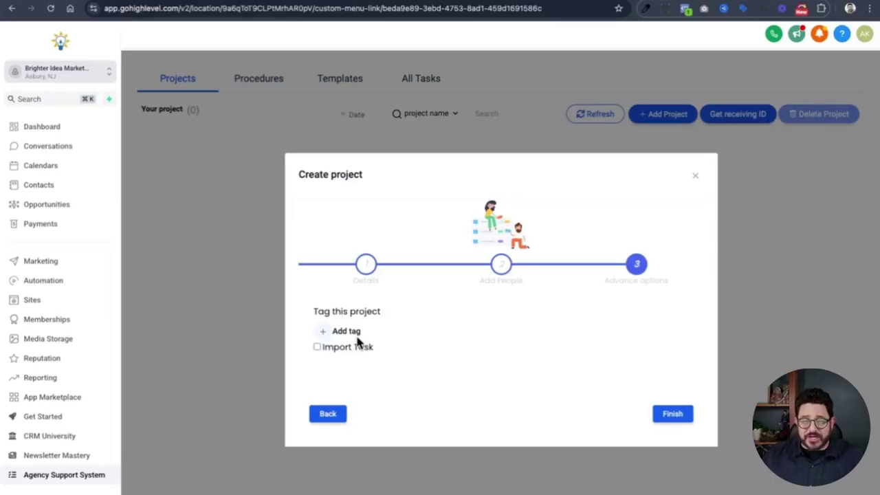
left_click(671, 415)
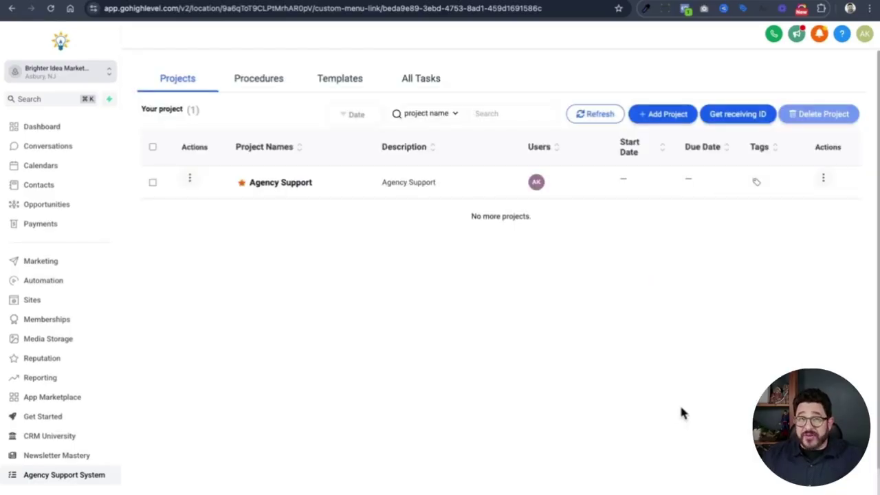
- Open the Agency Support project and add a column named ToDo to its card view
left_click(294, 186)
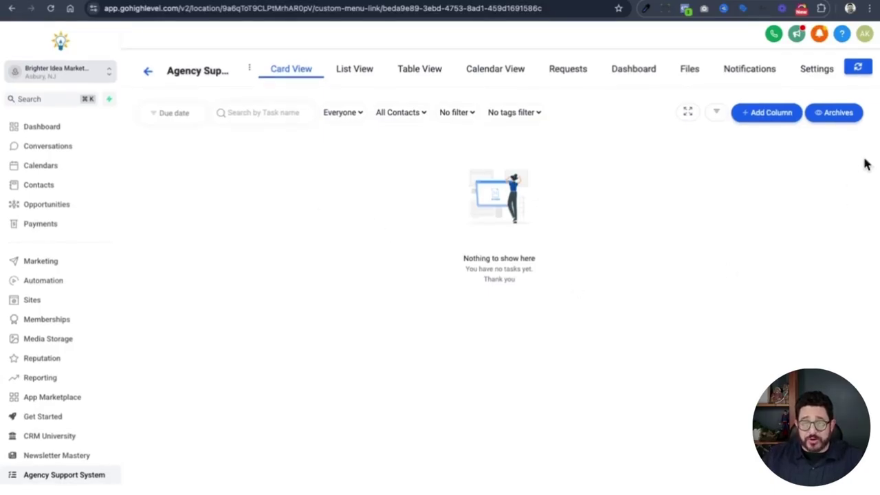
left_click(768, 119)
left_click(202, 157)
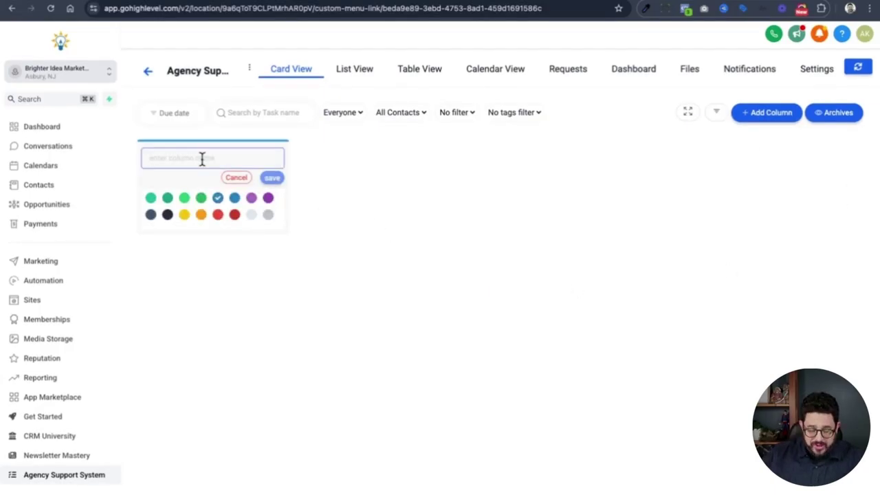
type("ToDo")
key("Return")
- Add two more board columns named In Progress and For Review after the ToDo column
left_click(340, 159)
type("In Progress")
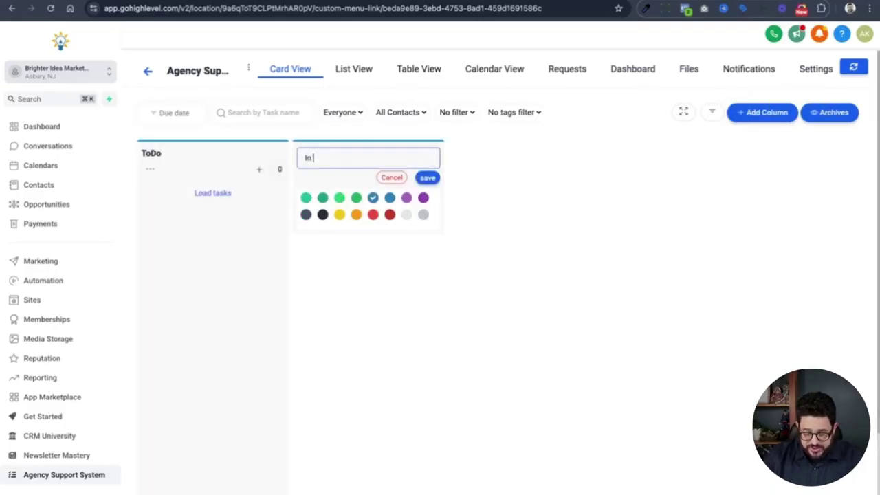
left_click(428, 181)
left_click(481, 159)
type("F")
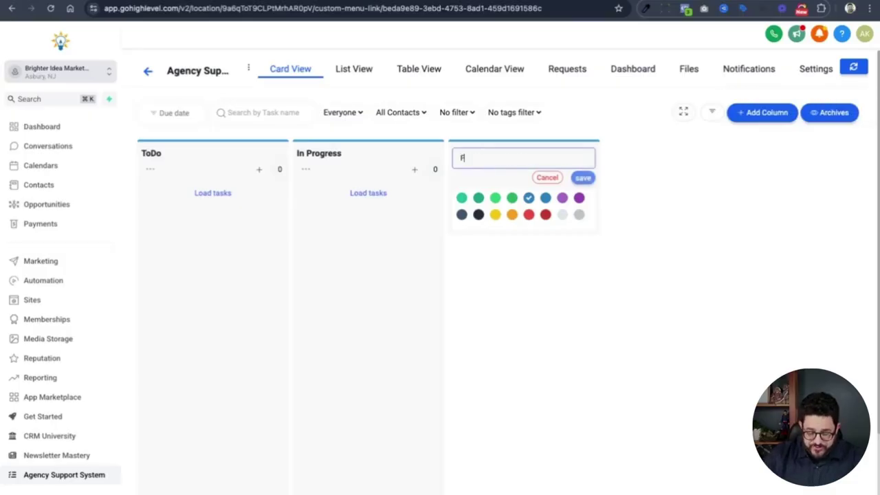
type("or Review")
key("Return")
- Add a fourth board column named Complete with a green color
left_click(629, 158)
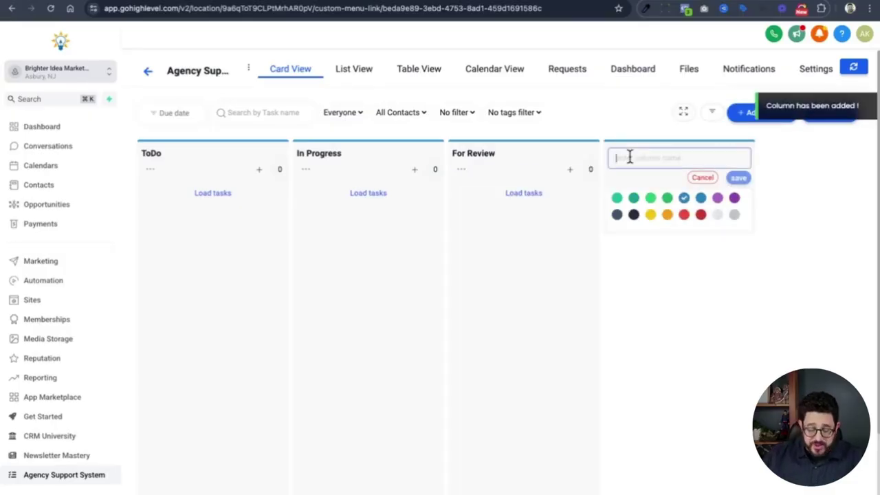
type("Complete")
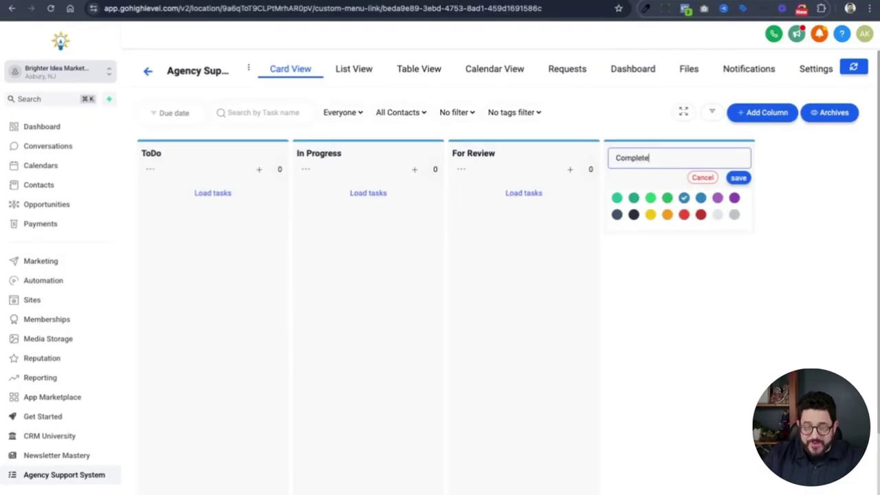
left_click(654, 206)
left_click(651, 199)
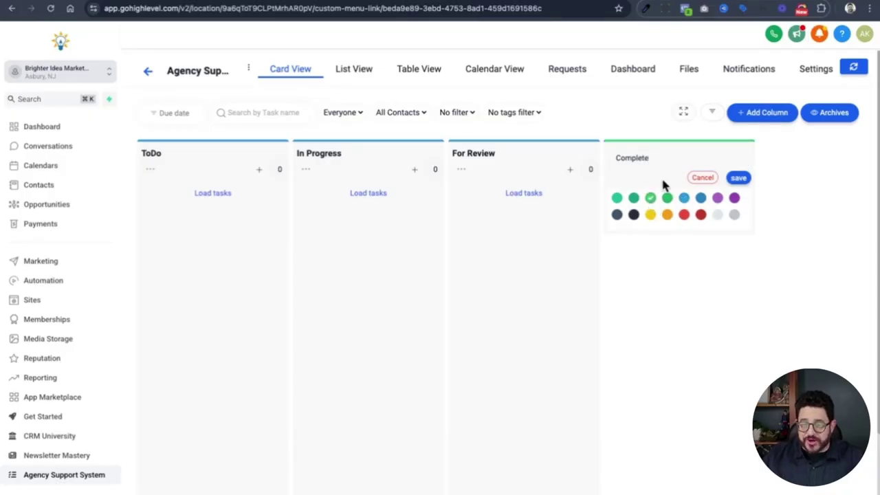
left_click(741, 180)
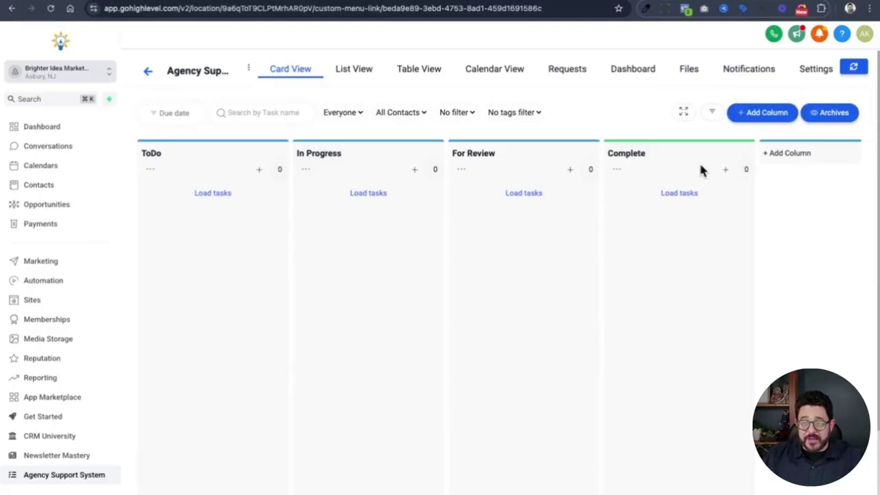
- In the project's general settings, save Complete as the column for completed tasks and enable task sync and client notifications
left_click(810, 73)
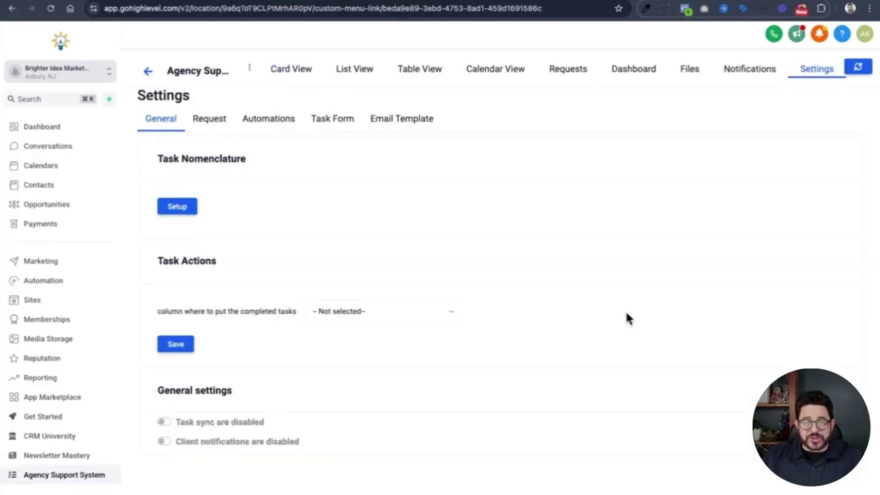
left_click(383, 311)
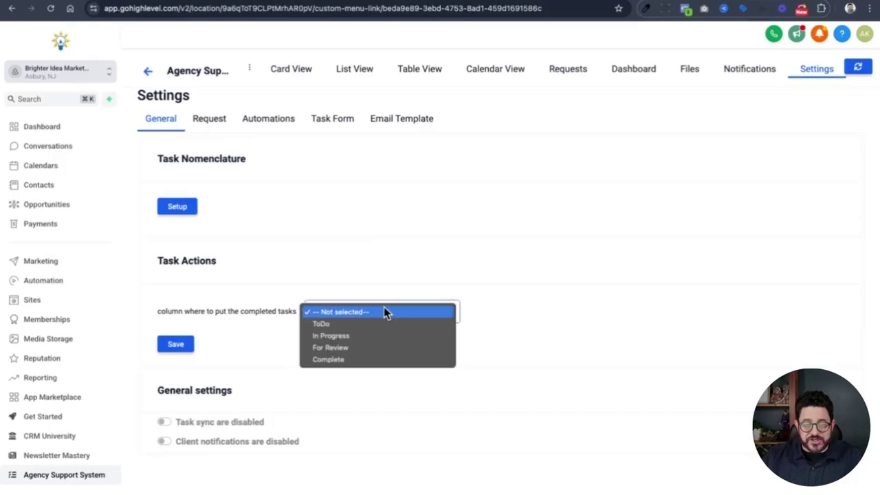
left_click(371, 359)
left_click(176, 345)
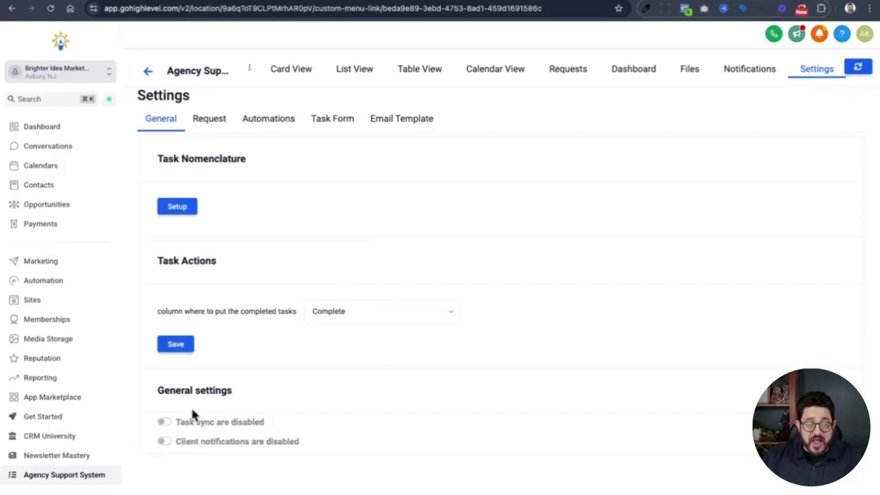
left_click(164, 422)
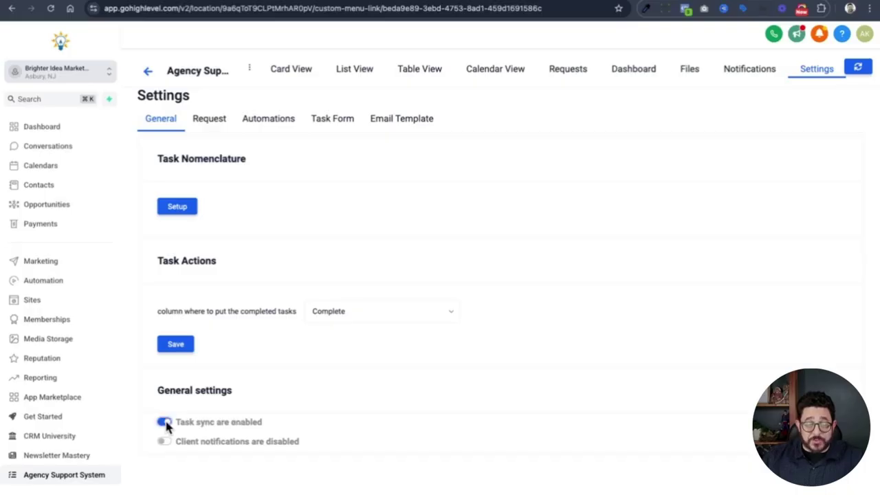
left_click(165, 441)
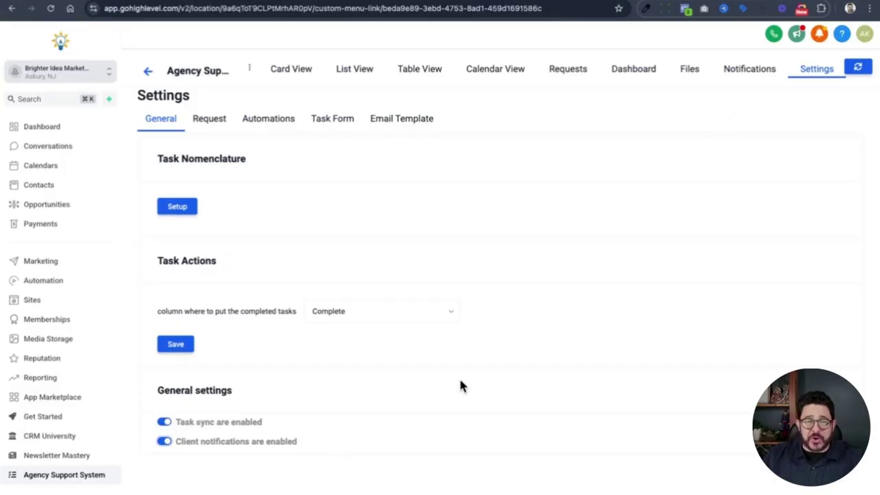
- Start a new request category named Website & Funnels in the project's request settings
left_click(211, 118)
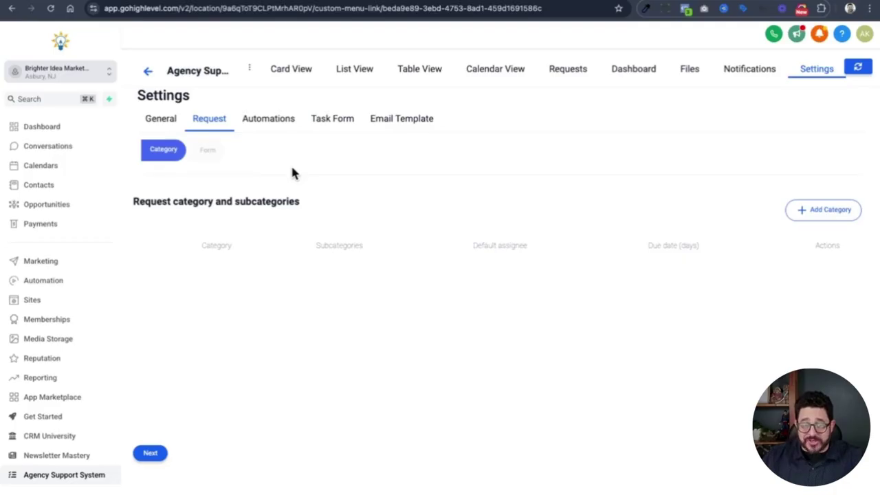
left_click(817, 214)
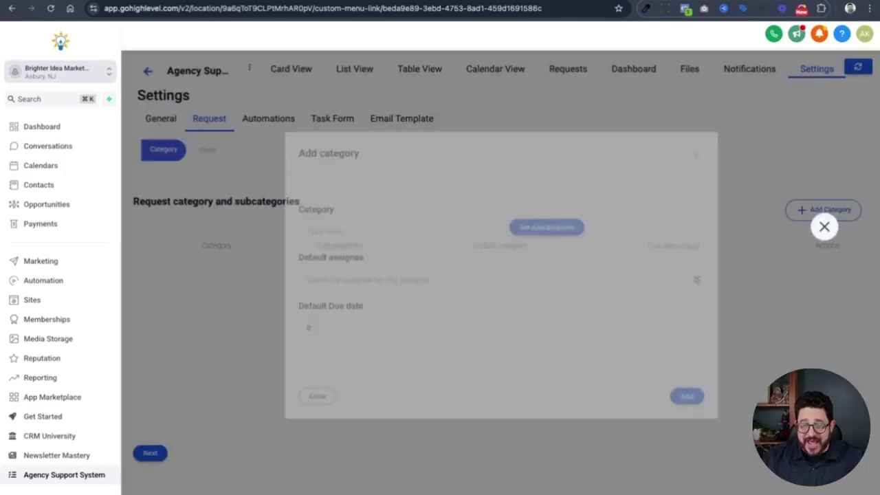
left_click(432, 251)
type("Website & Funnels")
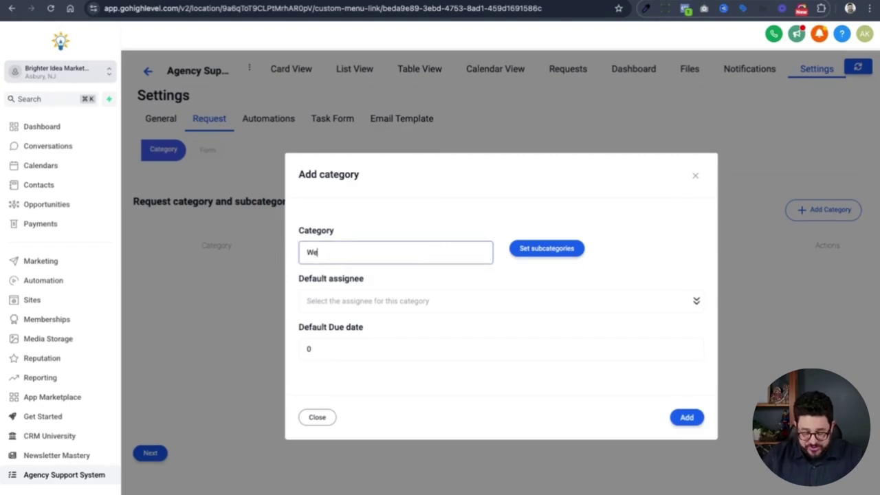
- Give the category the subcategories Landing Page Creation, Content / Image Request and Funnel Request
left_click(550, 249)
left_click(568, 252)
type("Landing Page Creation")
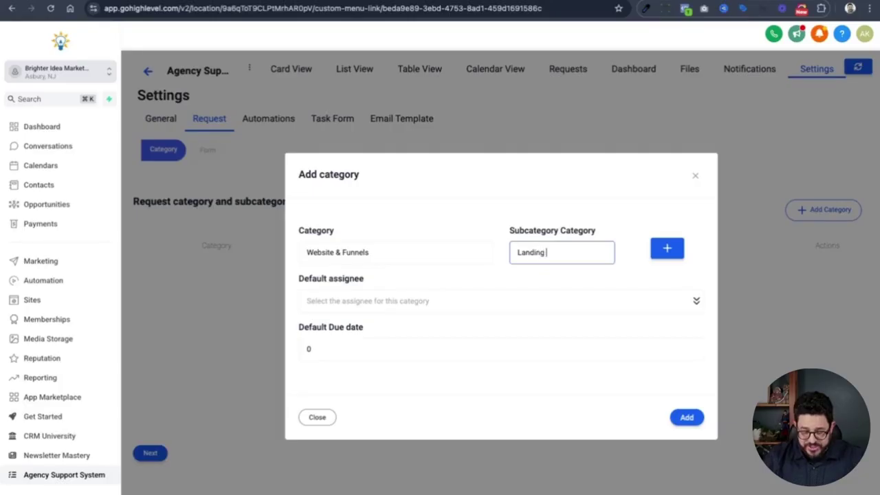
key("Return")
type("Content /")
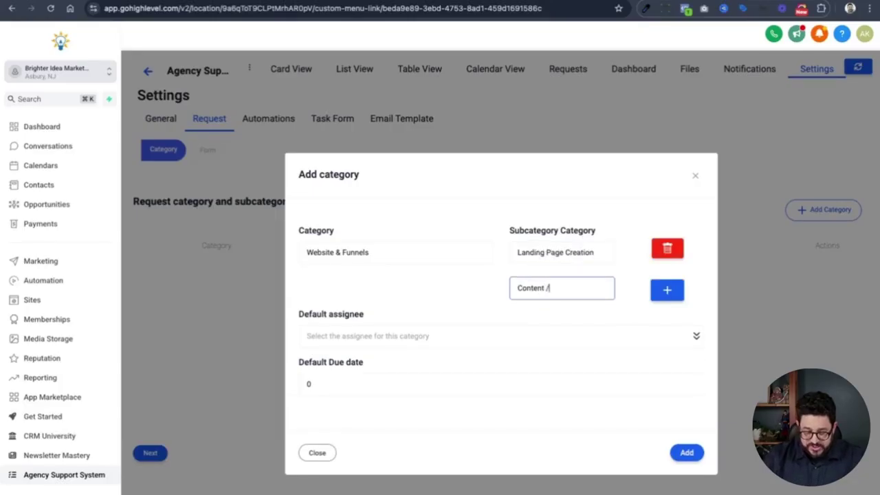
type(" Image Request")
key("Return")
type("Funnel Request")
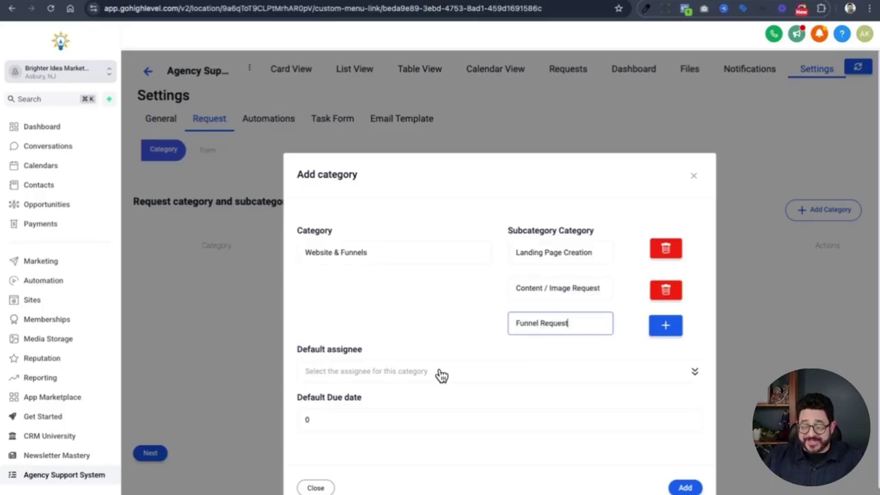
- Set the available team member as the category's default assignee and add the Website & Funnels category
left_click(444, 374)
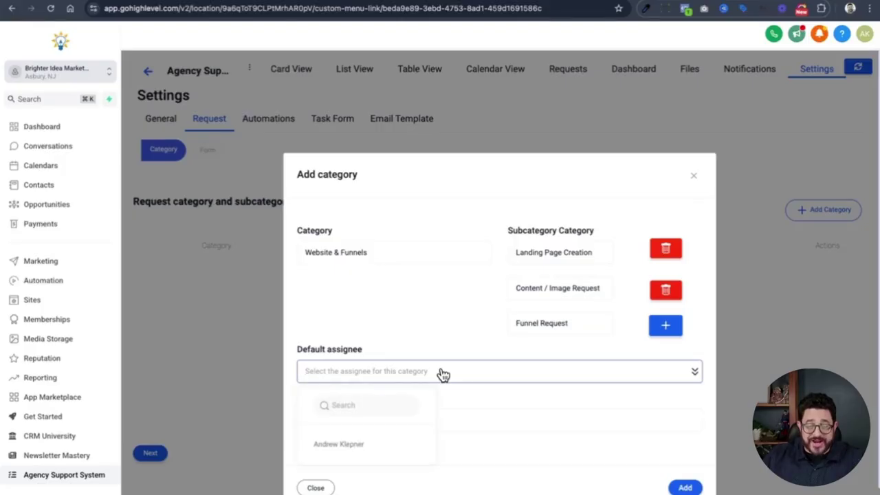
left_click(343, 447)
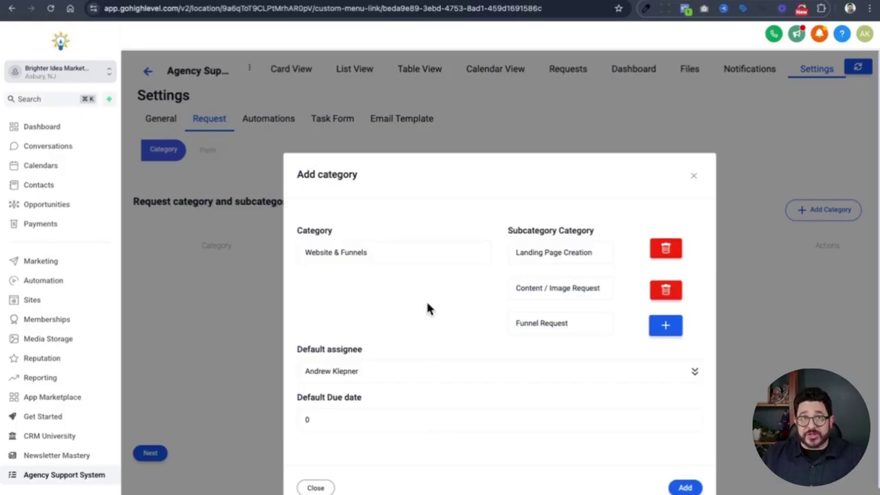
scroll(426, 308, "down", 1)
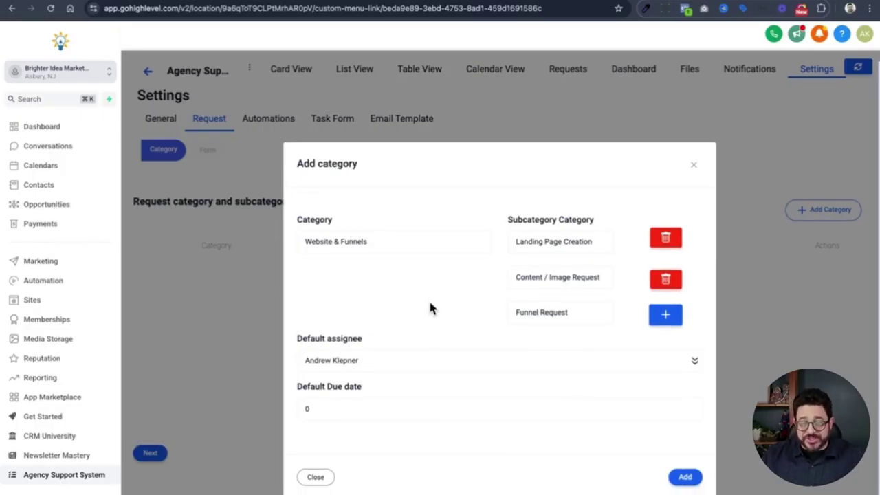
left_click(684, 476)
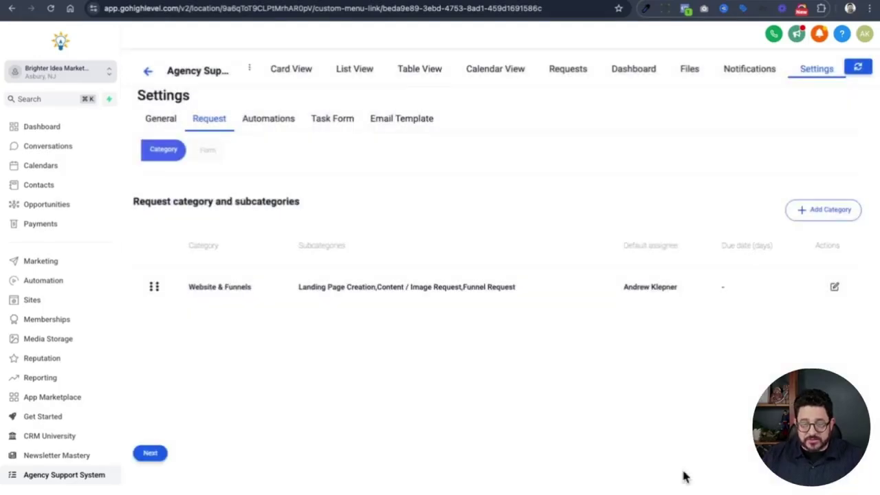
- Start a new request category named Troubleshoot with the subcategories Website Down, Broken Link and Bug Fix
left_click(807, 220)
left_click(414, 260)
type("Troubleshoot")
left_click(572, 250)
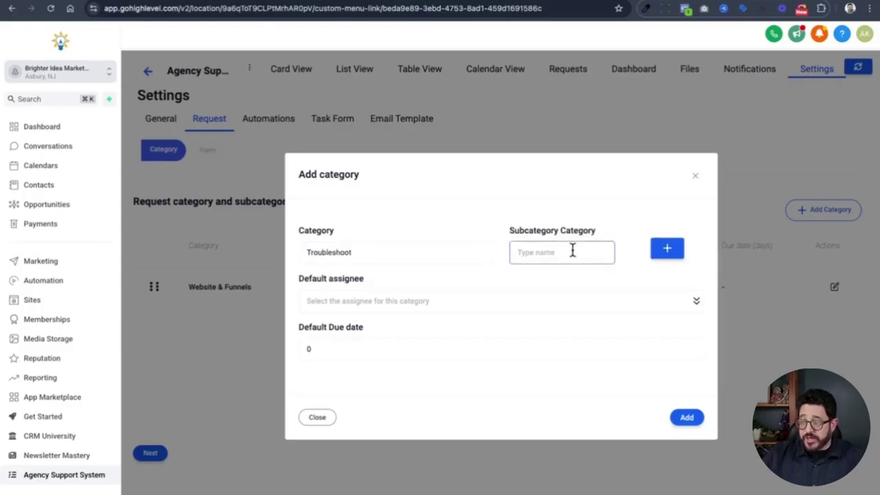
type("Websi")
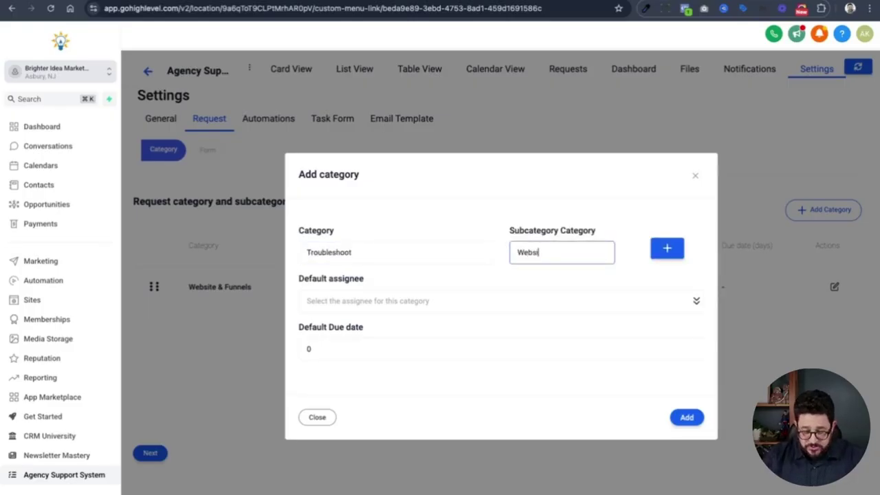
type("te Down")
key("Return")
type("Broken Link")
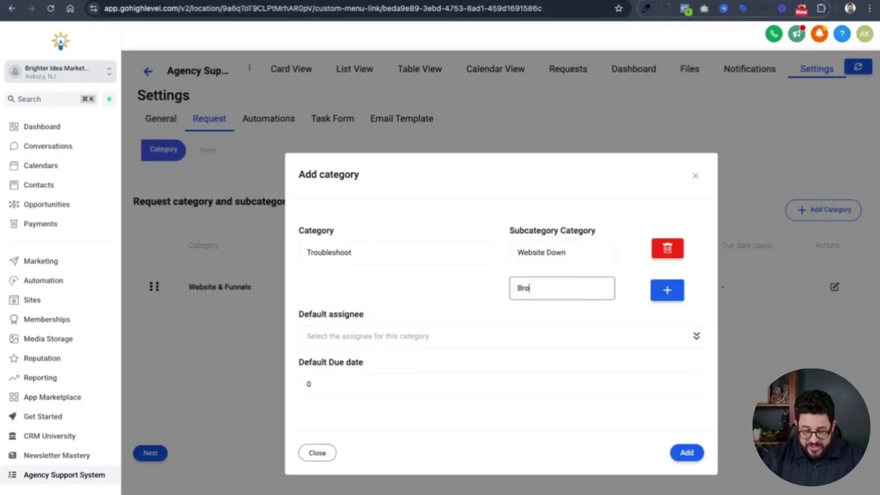
key("Return")
left_click(536, 317)
type("Bug Fix")
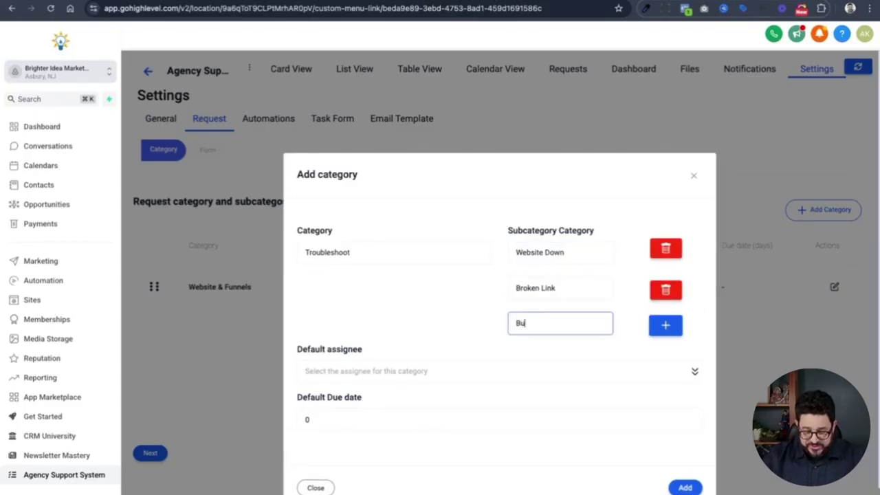
- Set the available team member as the Troubleshoot category's default assignee and add the category
left_click(492, 370)
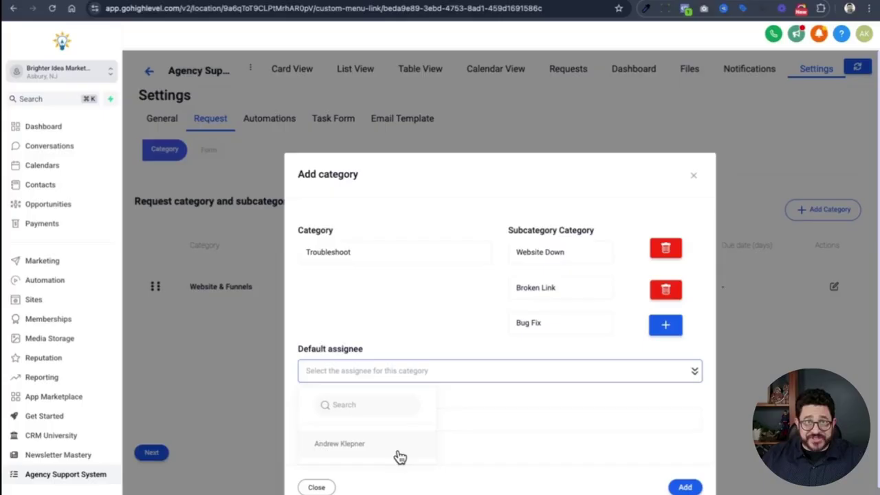
left_click(395, 453)
scroll(455, 408, "down", 1)
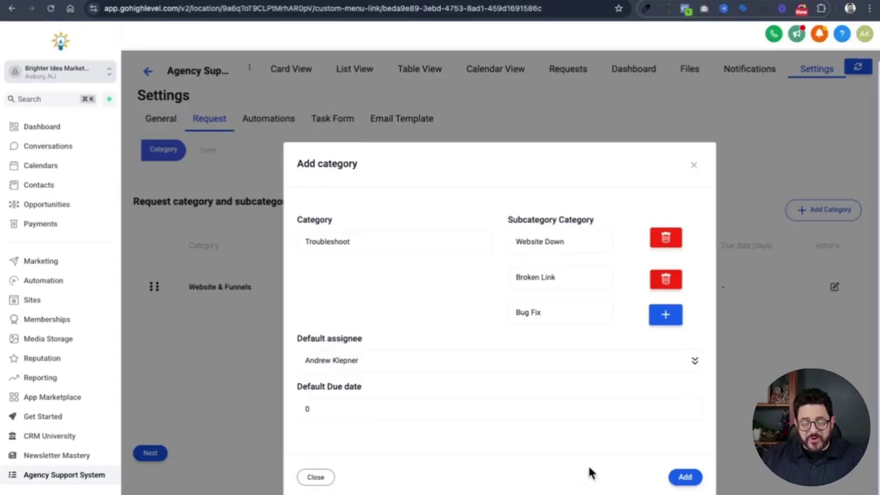
left_click(685, 477)
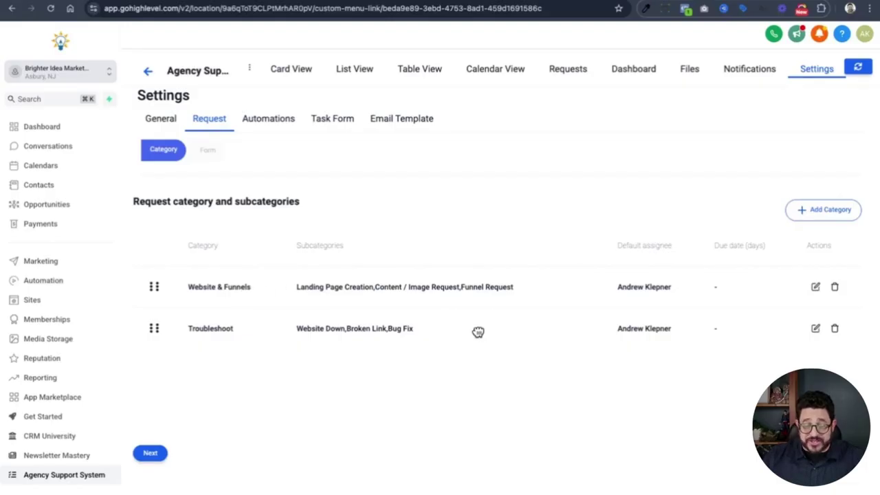
- Continue to the request form builder and choose the Website & Funnels category with the Landing Page Creation subcategory
left_click(151, 454)
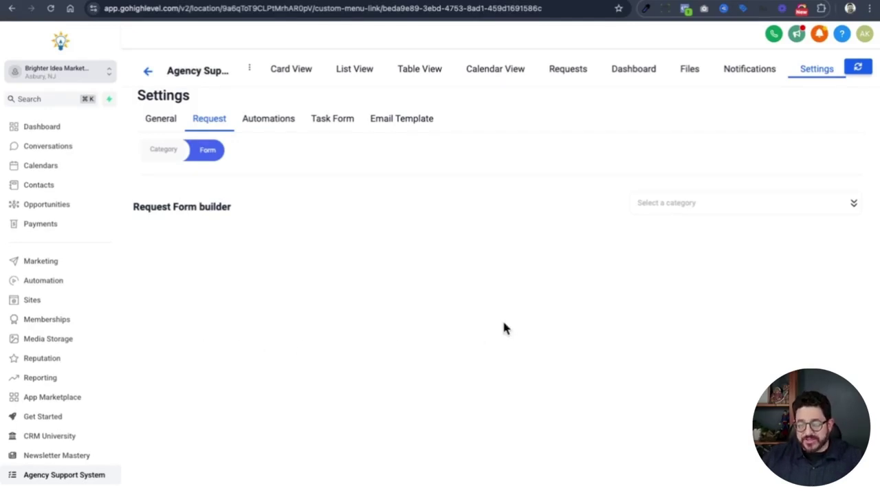
left_click(676, 205)
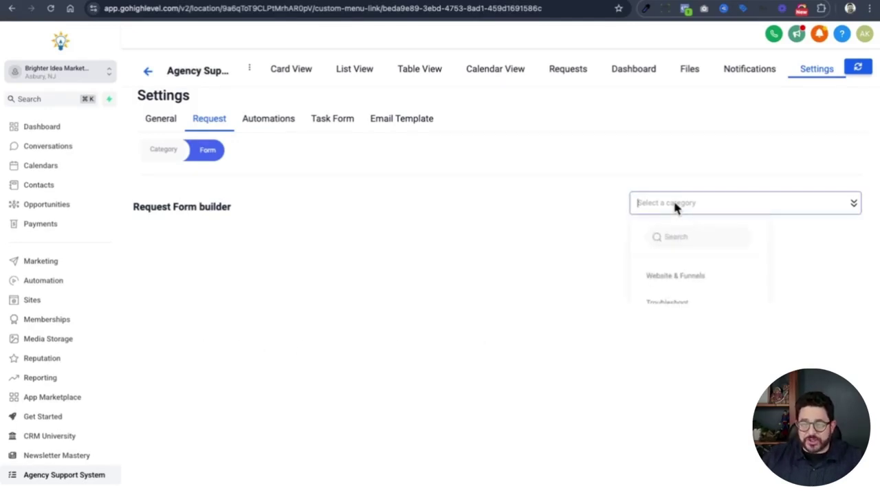
left_click(687, 276)
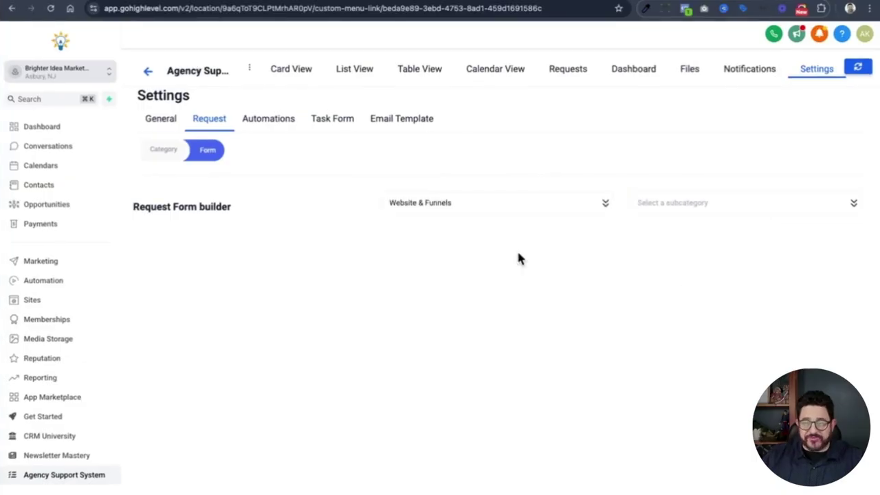
left_click(708, 208)
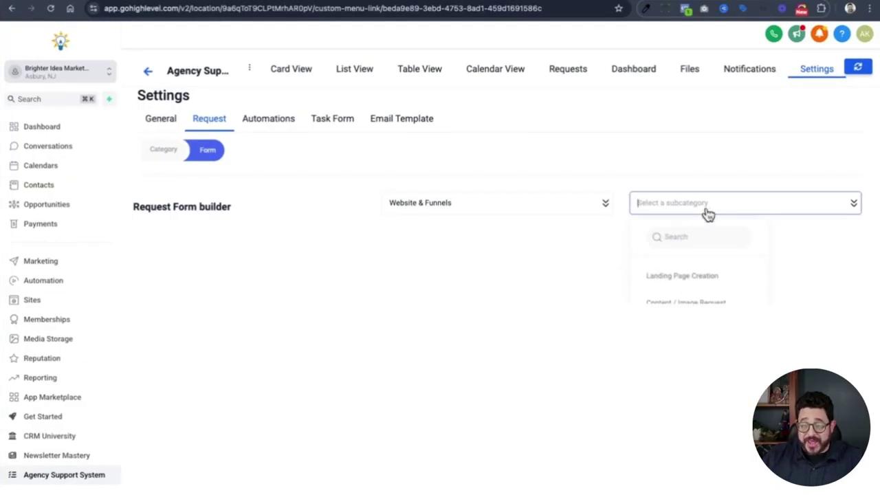
left_click(684, 278)
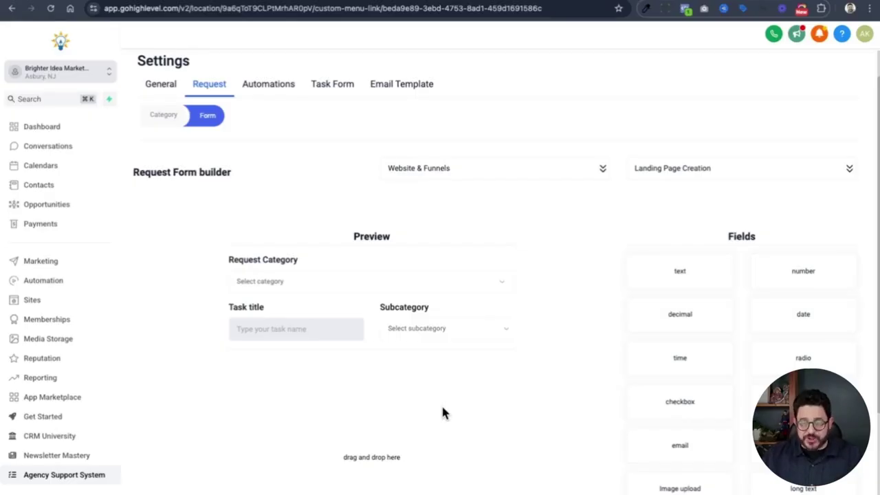
- Add a text field labelled Funnel Name to the Landing Page Creation form and set it as required
scroll(443, 410, "down", 2)
left_click_drag(684, 206, 406, 316)
left_click(292, 308)
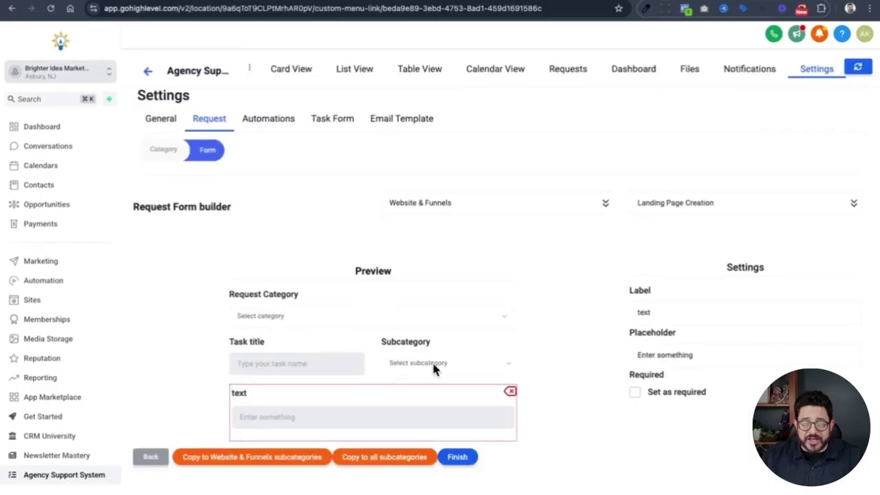
left_click(650, 313)
double_click(650, 312)
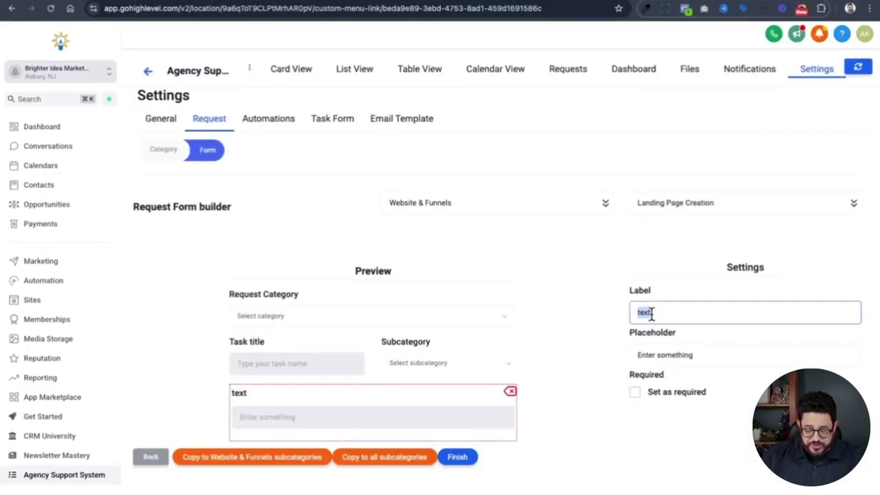
type("Funnel Name")
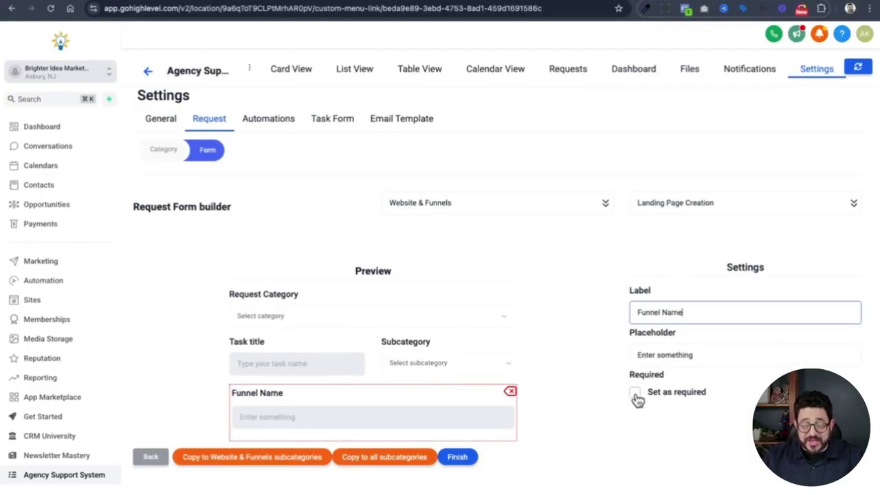
left_click(635, 393)
left_click(576, 401)
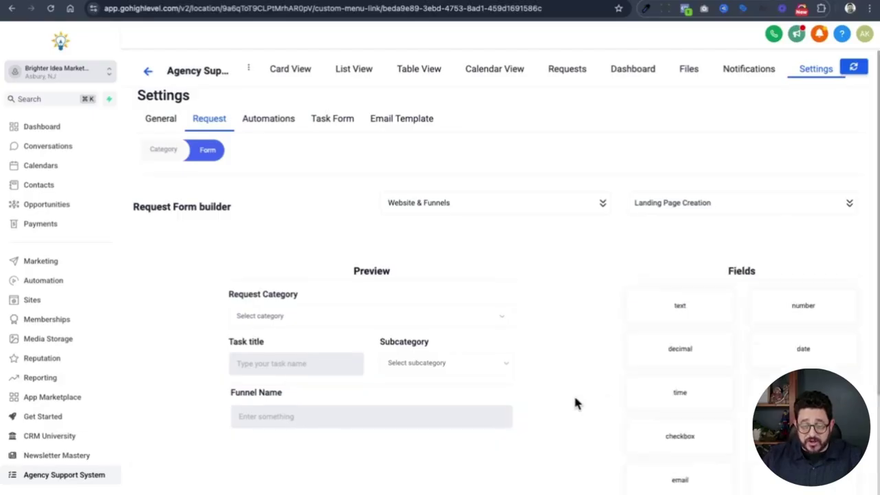
- Add a file upload field labelled Lead Magnet Upload above Funnel Name and finish the request setup
scroll(572, 401, "down", 1)
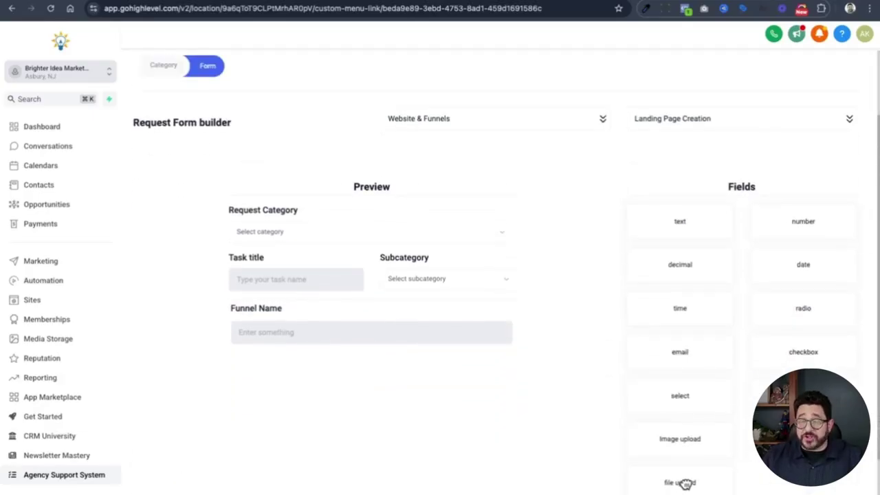
left_click_drag(685, 483, 375, 325)
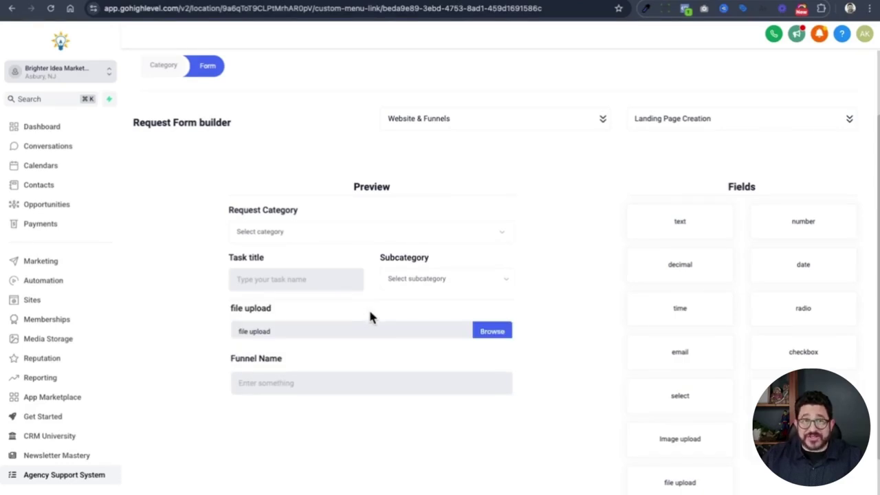
left_click(369, 316)
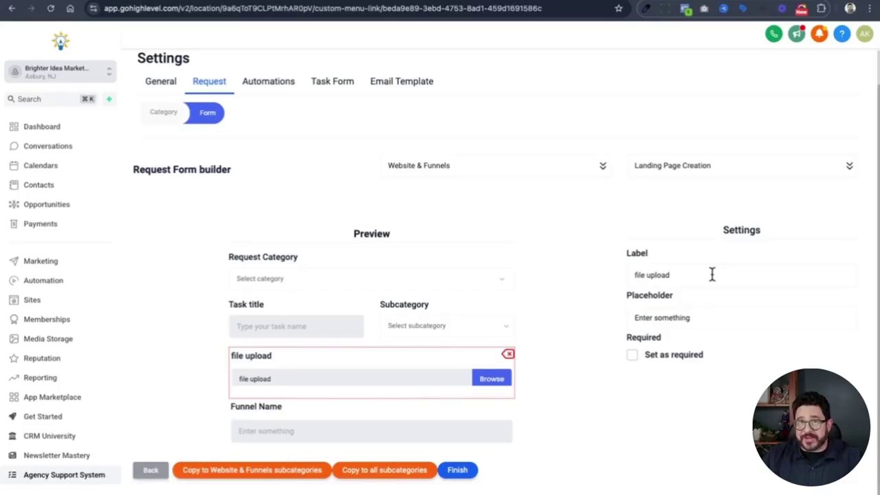
triple_click(712, 274)
type("L")
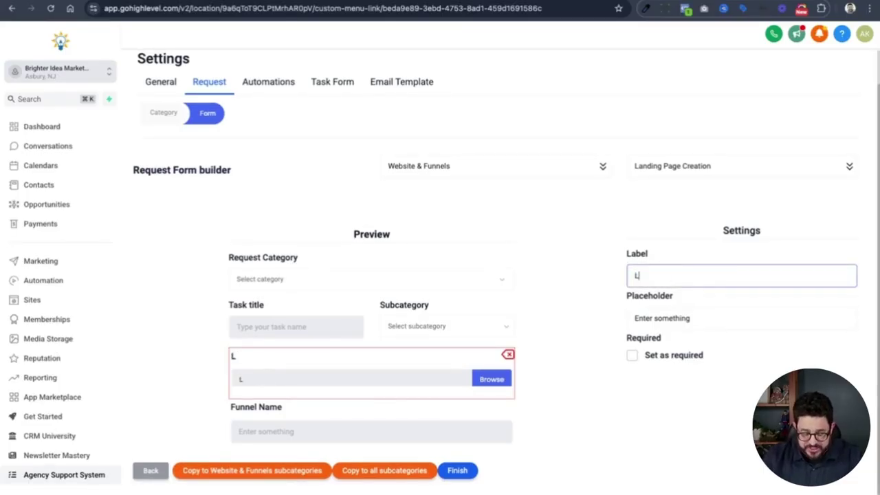
type("ead Magnet Upload")
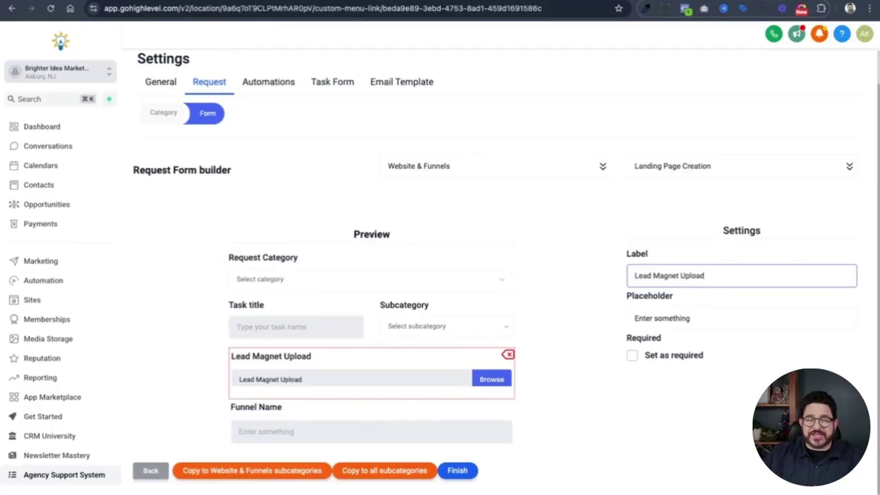
scroll(725, 323, "down", 1)
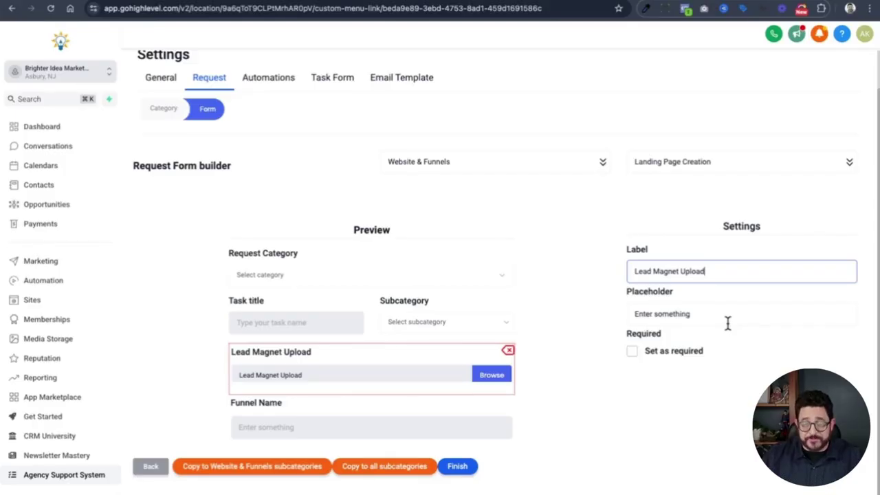
left_click(457, 466)
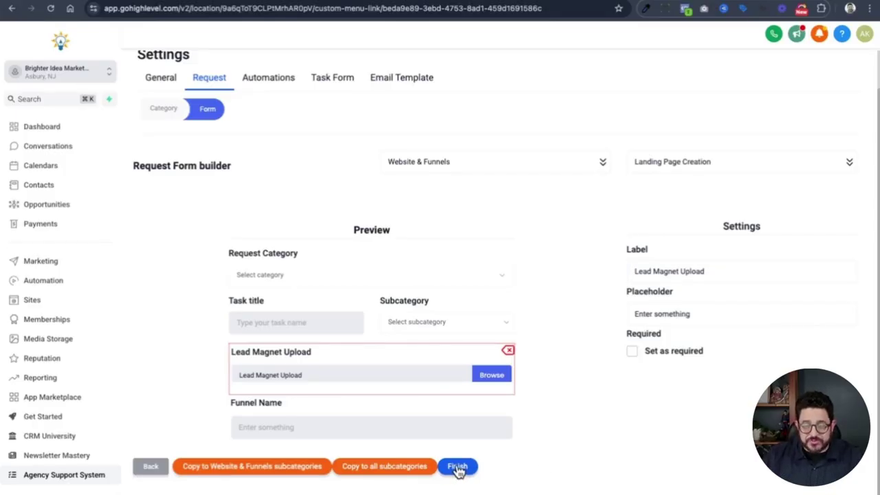
- Choose the Troubleshoot category and its Website Down subcategory in the request form builder
scroll(563, 165, "down", 5)
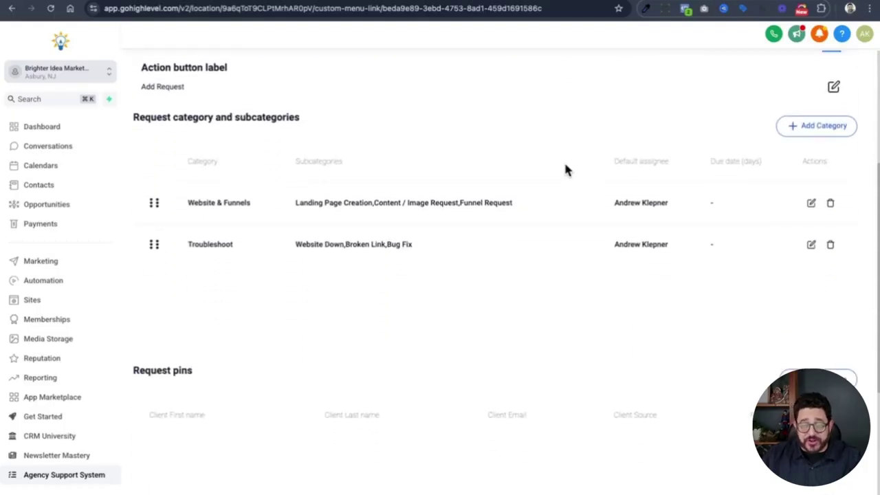
scroll(729, 310, "down", 3)
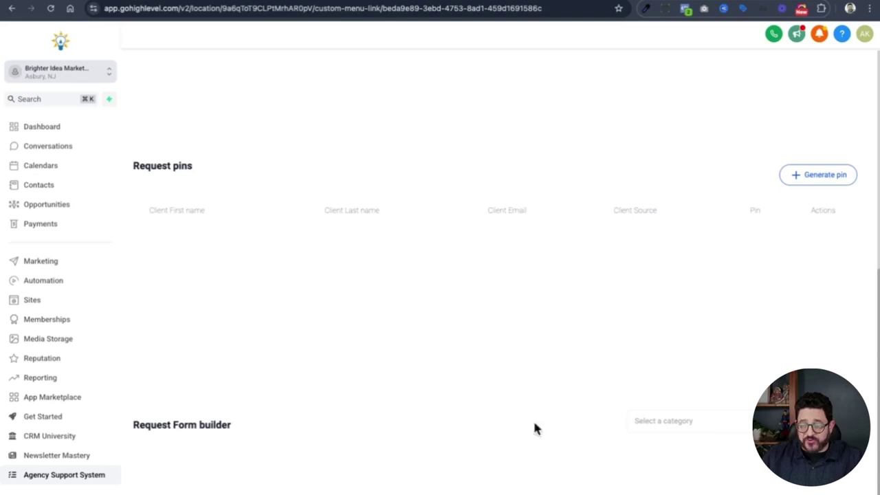
left_click(736, 424)
left_click(679, 384)
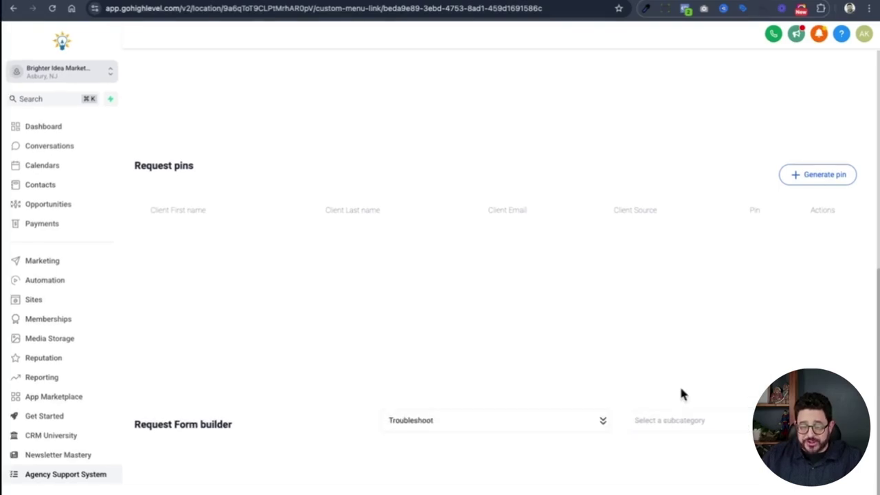
left_click(689, 423)
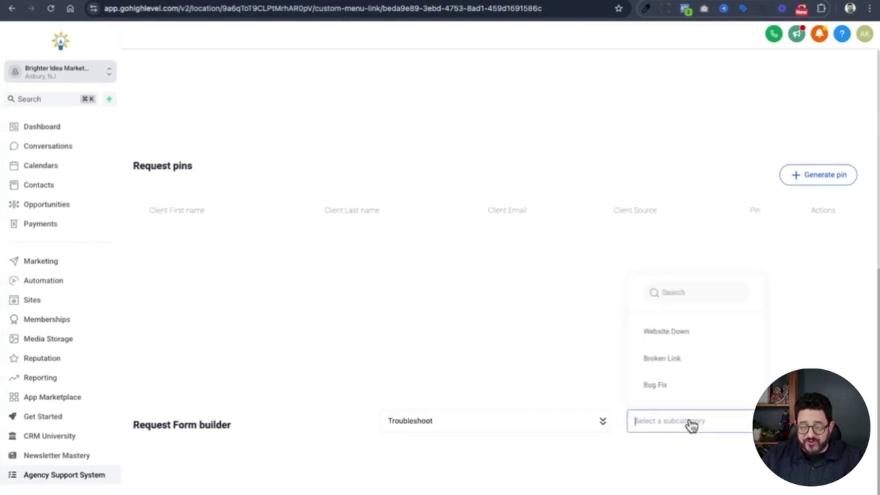
left_click(688, 336)
scroll(689, 337, "down", 5)
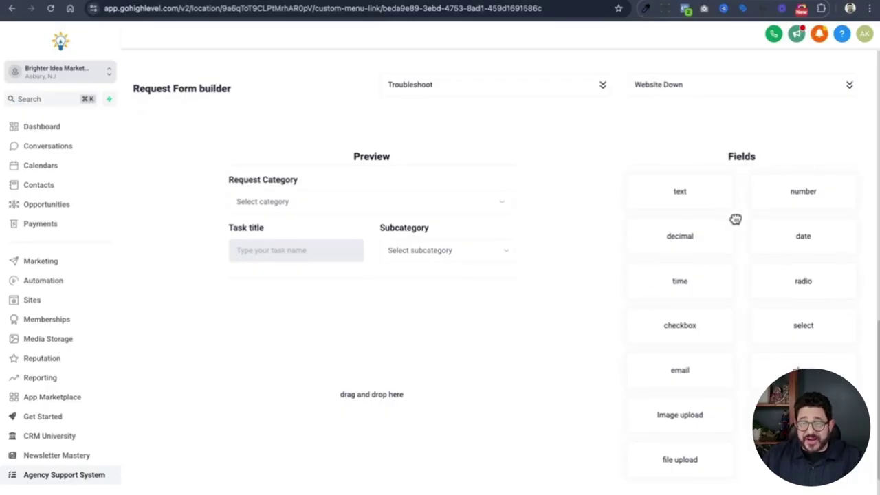
- Add a text field labelled Domain Name to the Website Down form, set it as required and save the form
left_click_drag(680, 195, 334, 293)
left_click(276, 296)
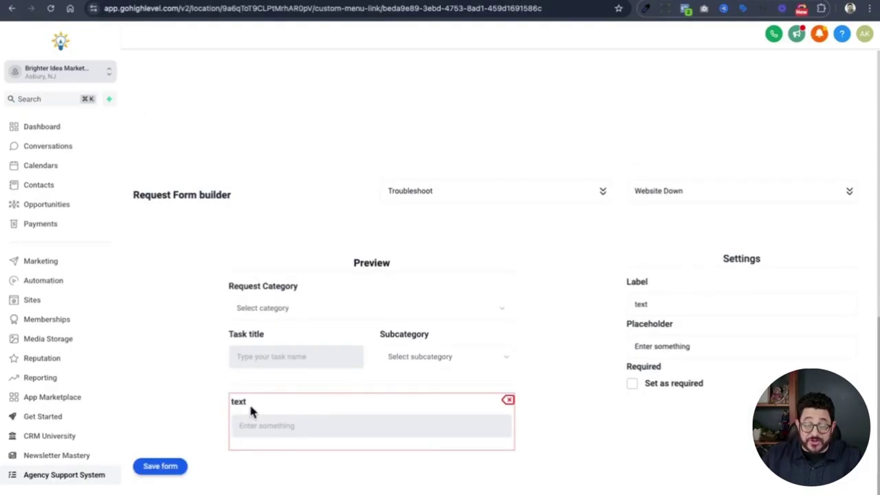
double_click(693, 307)
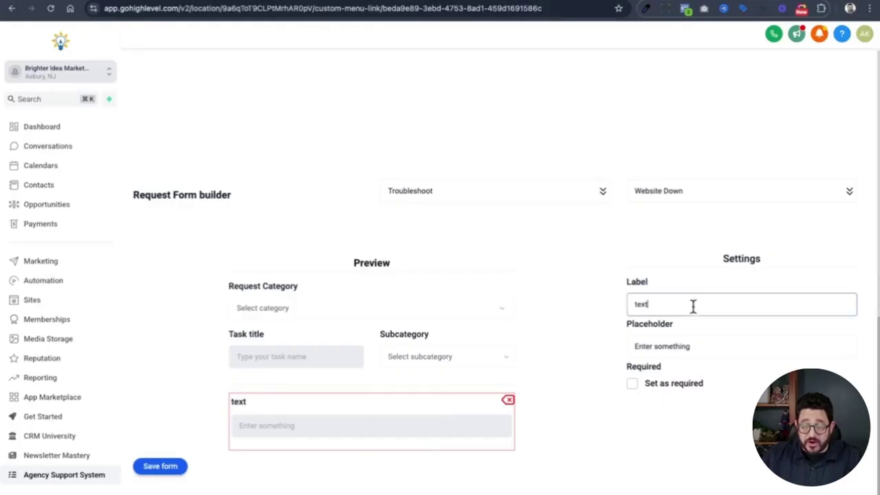
type("Websit")
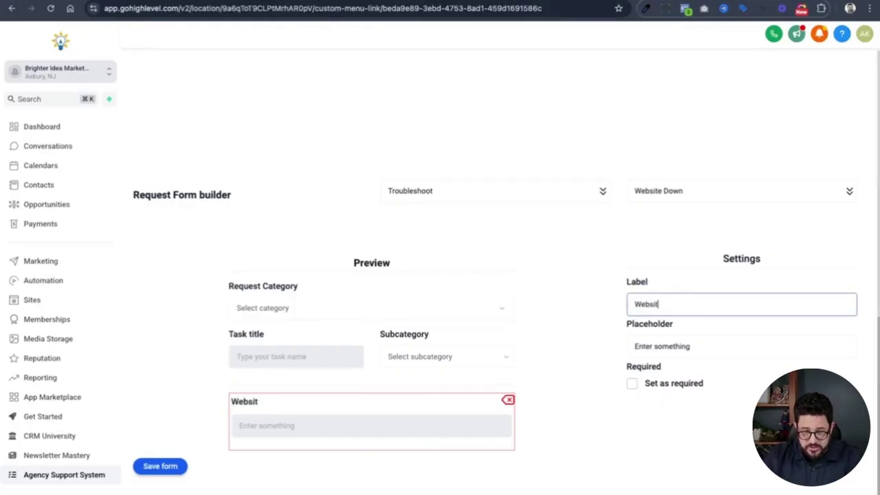
key("alt+BackSpace")
type("Domain Name")
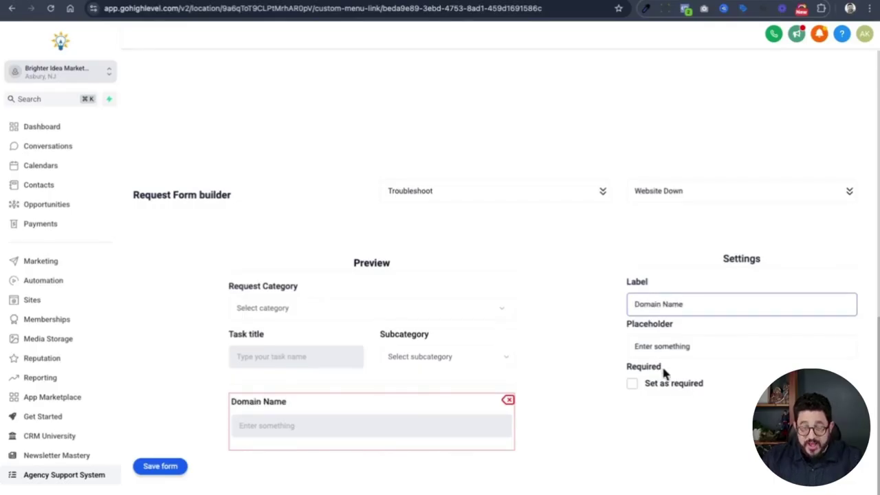
left_click(676, 386)
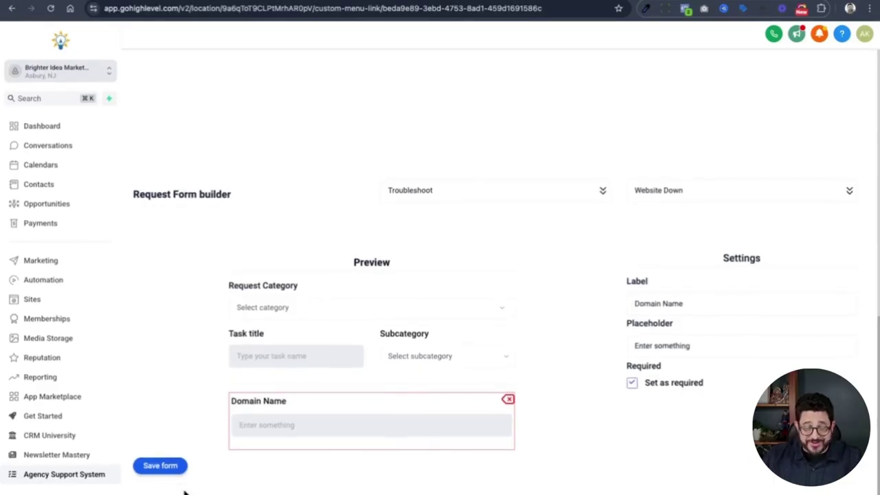
left_click(172, 473)
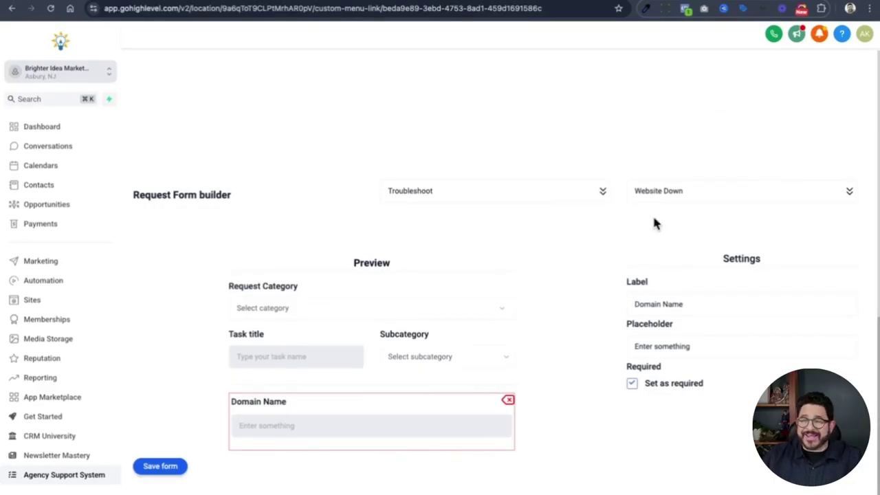
- Review the Broken Link and Bug Fix forms under Troubleshoot, along with the available request categories in the form builder
left_click(686, 198)
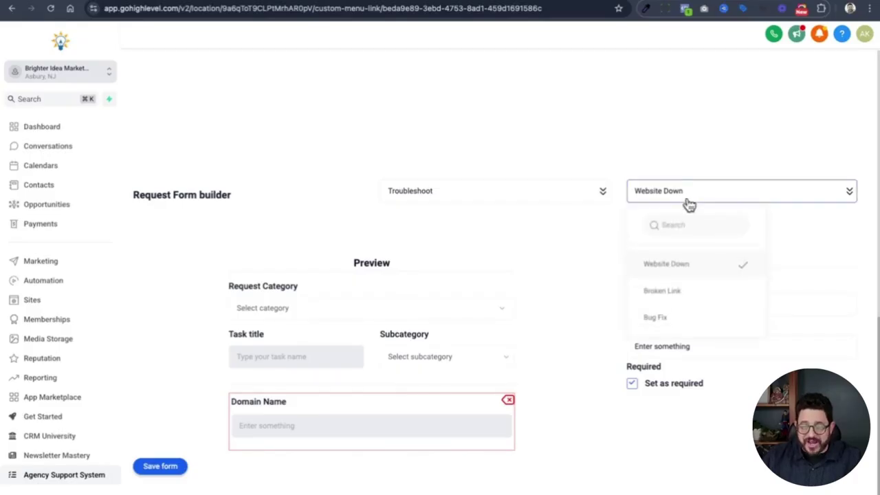
left_click(680, 294)
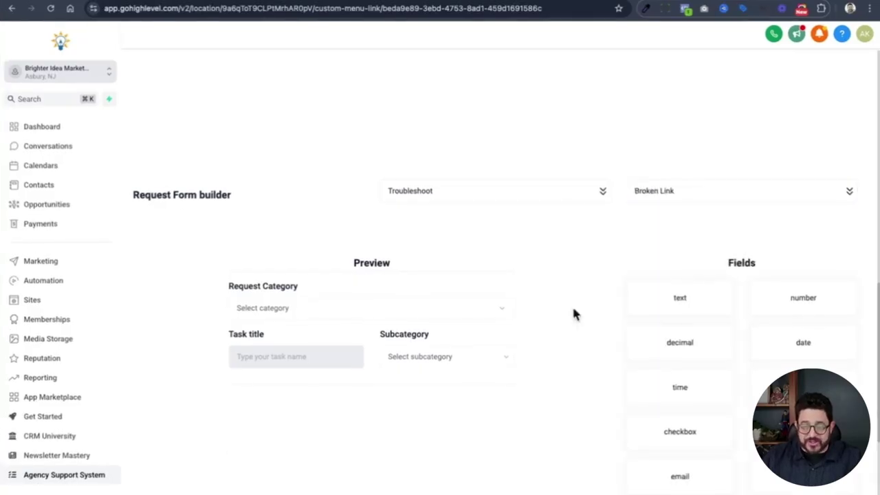
left_click(678, 194)
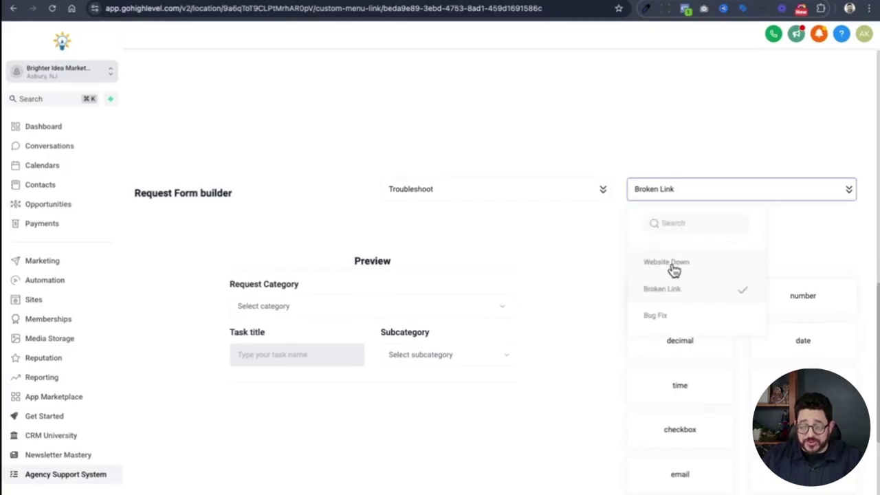
left_click(665, 316)
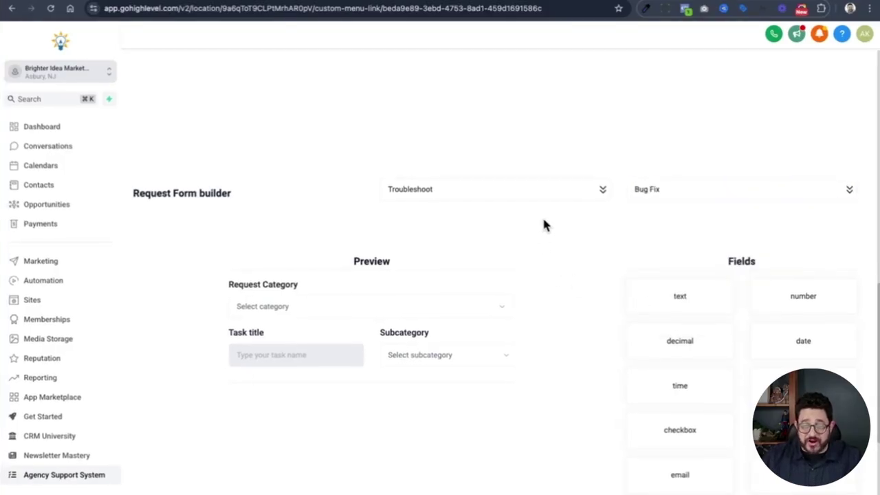
left_click(542, 195)
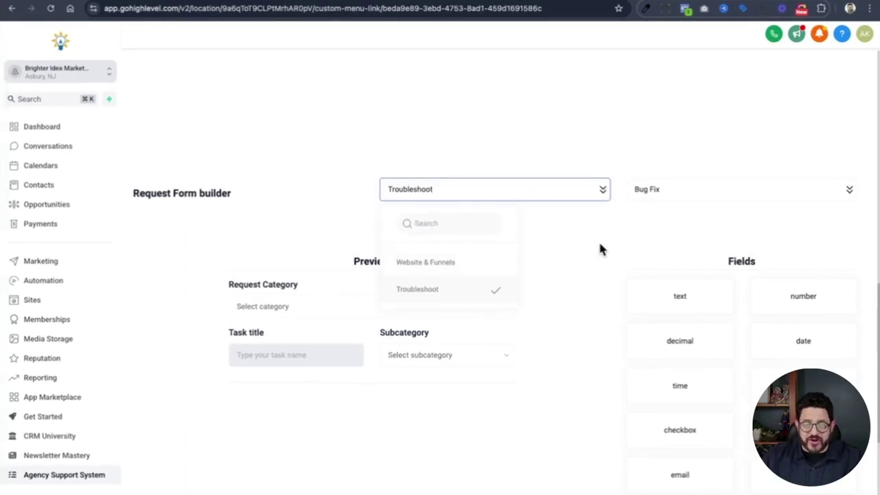
scroll(599, 248, "down", 2)
scroll(599, 247, "up", 2)
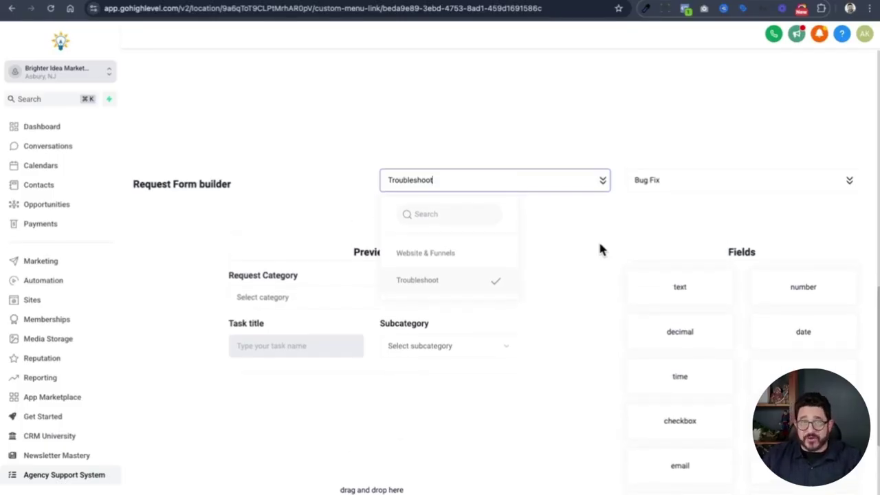
- Copy the project's custom menu link from the request settings
scroll(599, 250, "up", 5)
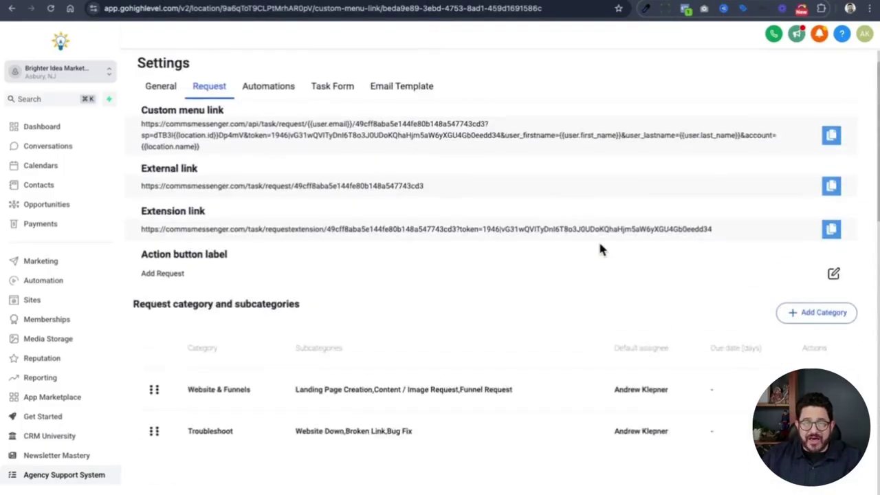
scroll(599, 250, "up", 1)
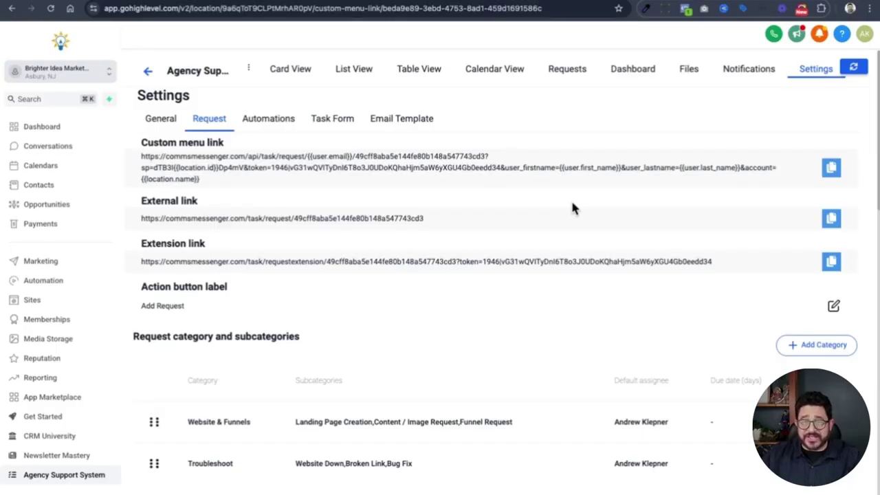
left_click(826, 172)
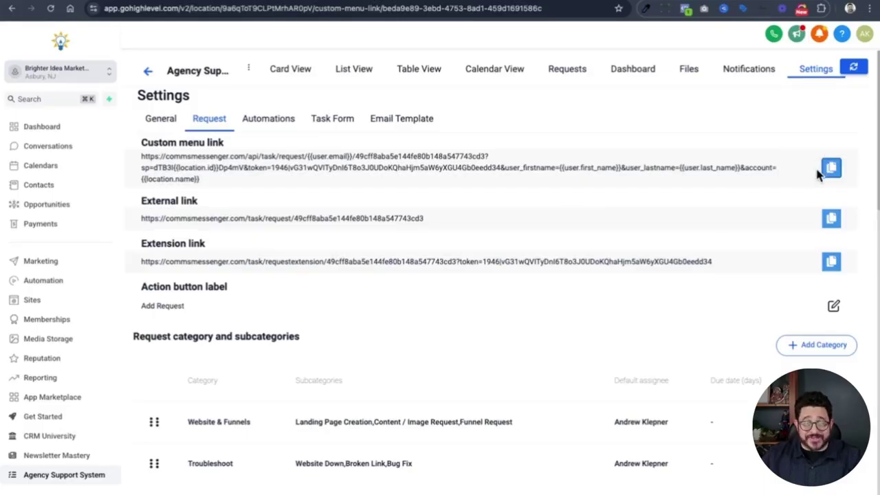
- Switch to the agency view and open its Custom Menu Links settings
left_click(58, 75)
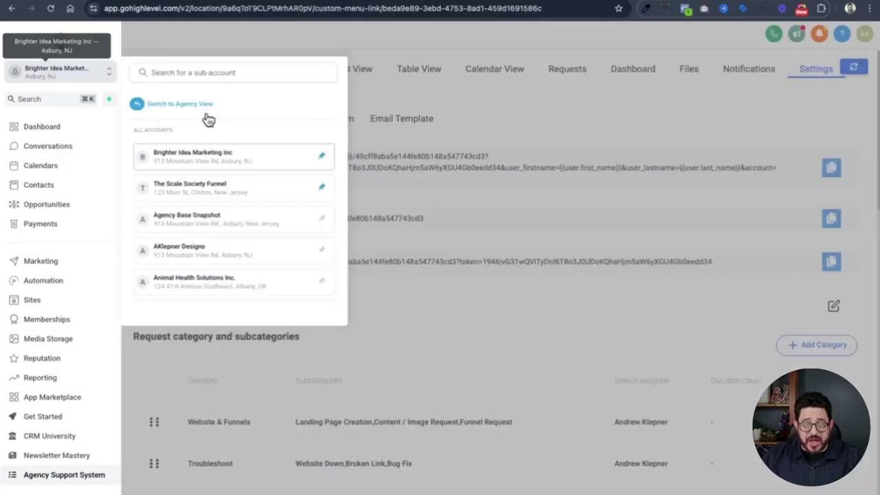
left_click(182, 104)
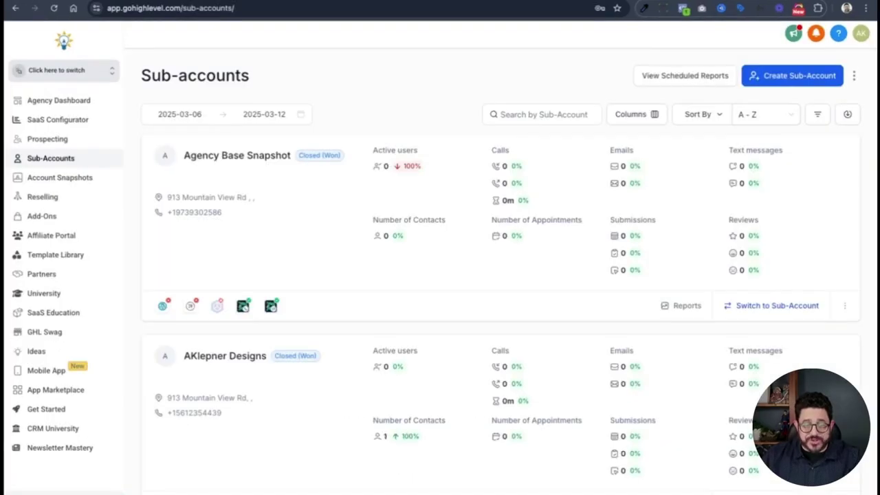
left_click(82, 489)
left_click(77, 411)
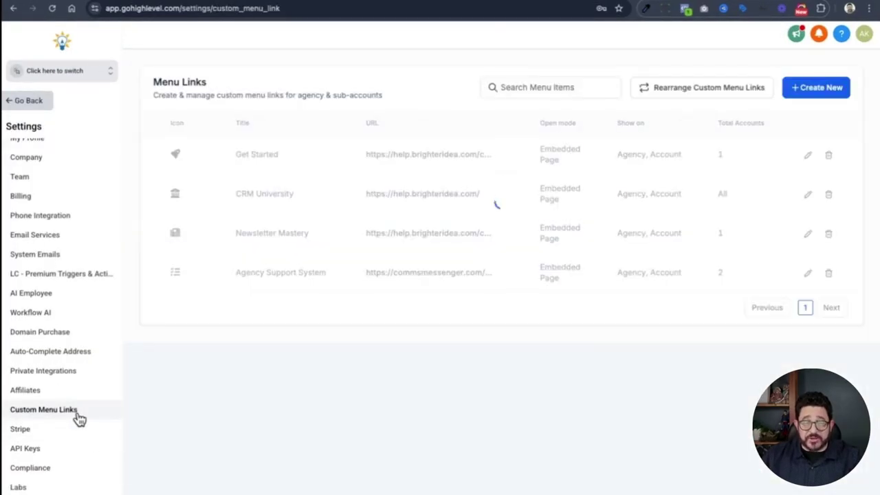
- Start a new custom menu link with the ticket-alt icon, the title Support Request and the copied custom menu link as URL
left_click(820, 89)
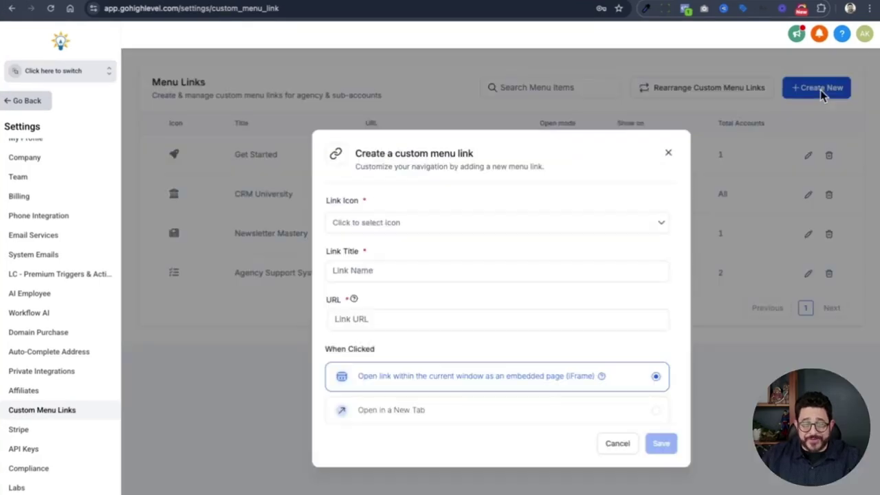
left_click(490, 220)
type("ticket")
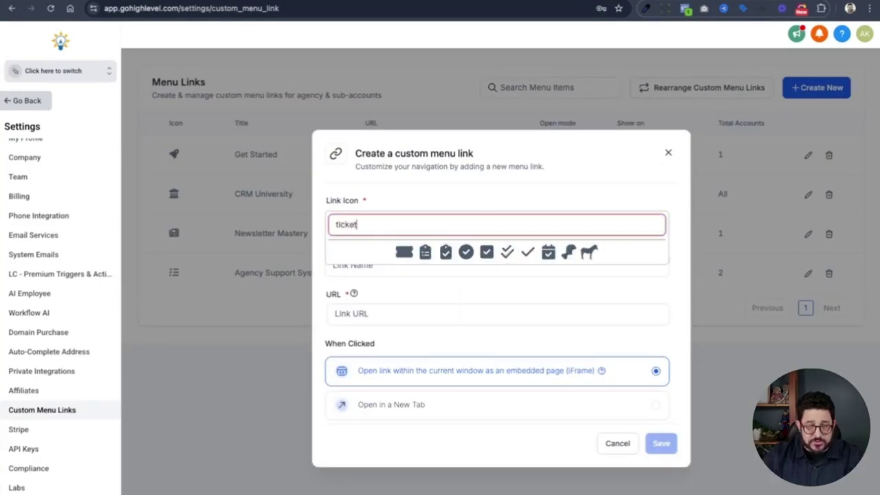
left_click(400, 252)
type("Support Request")
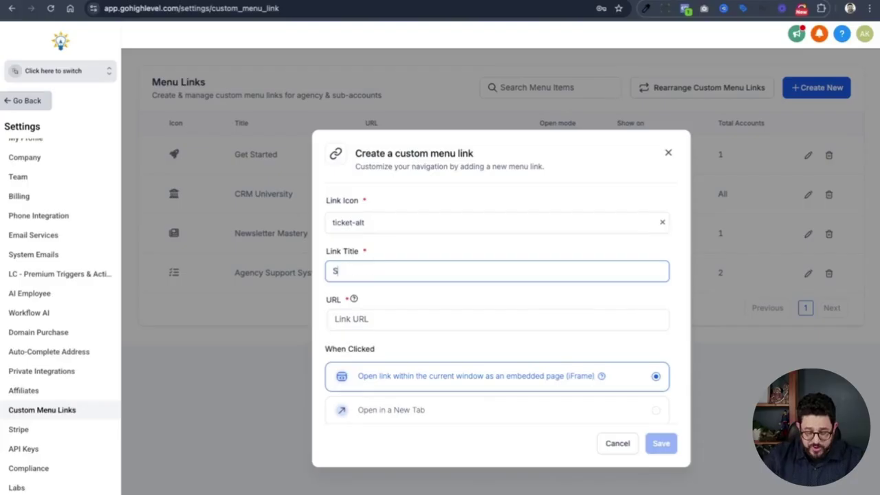
left_click(378, 314)
key("ctrl+v")
- Make the Support Request menu link available to all sub-accounts
scroll(412, 256, "down", 5)
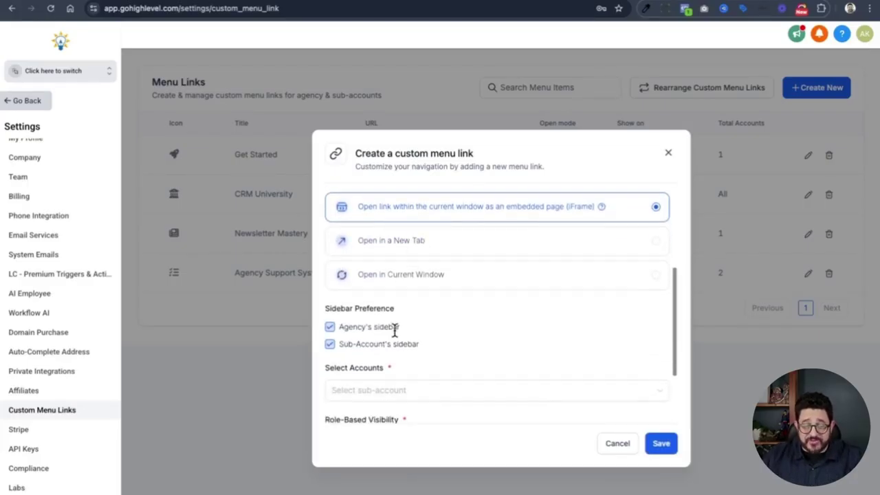
scroll(432, 334, "down", 2)
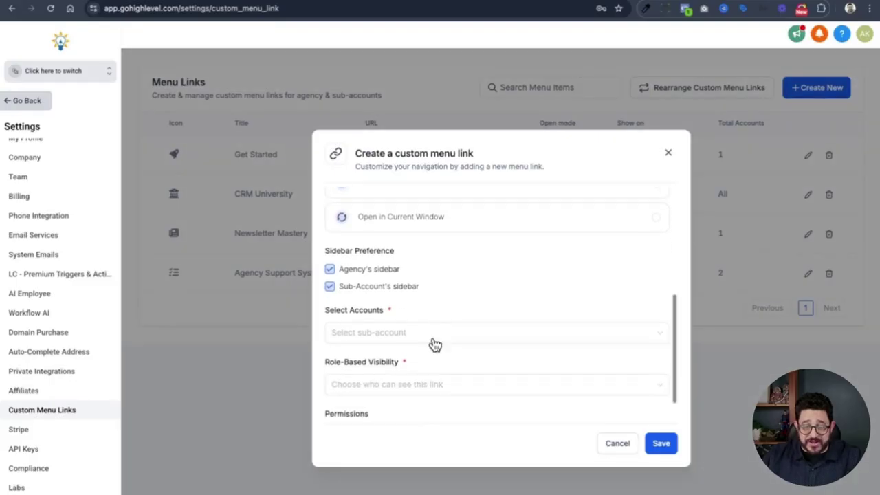
left_click(423, 335)
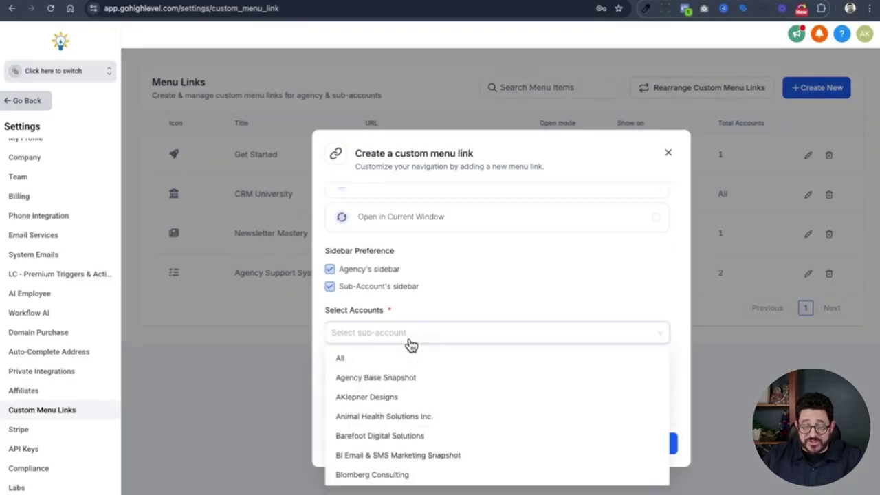
left_click(377, 358)
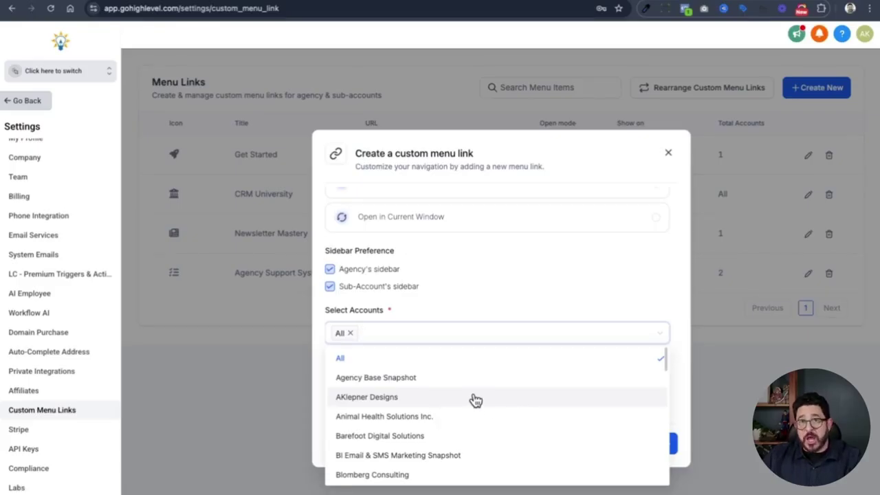
left_click(461, 362)
left_click(461, 362)
left_click(532, 311)
scroll(533, 311, "down", 1)
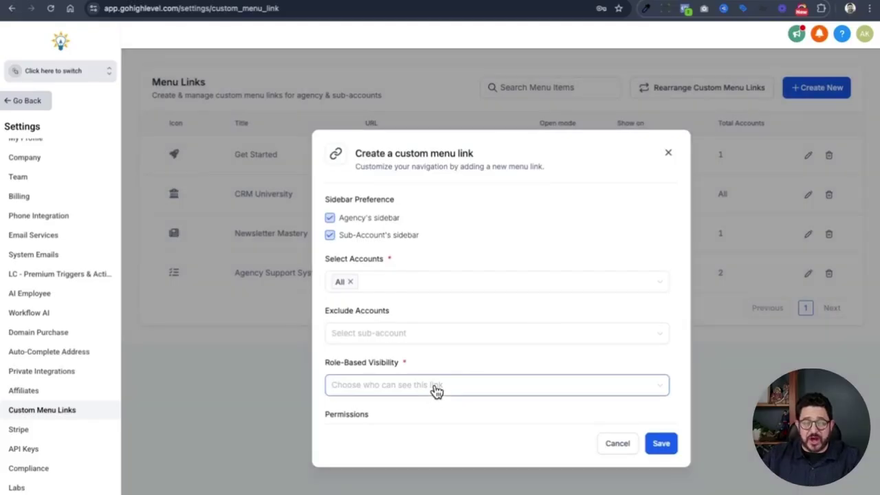
- Set the link's role-based visibility to All and save the menu link
left_click(434, 390)
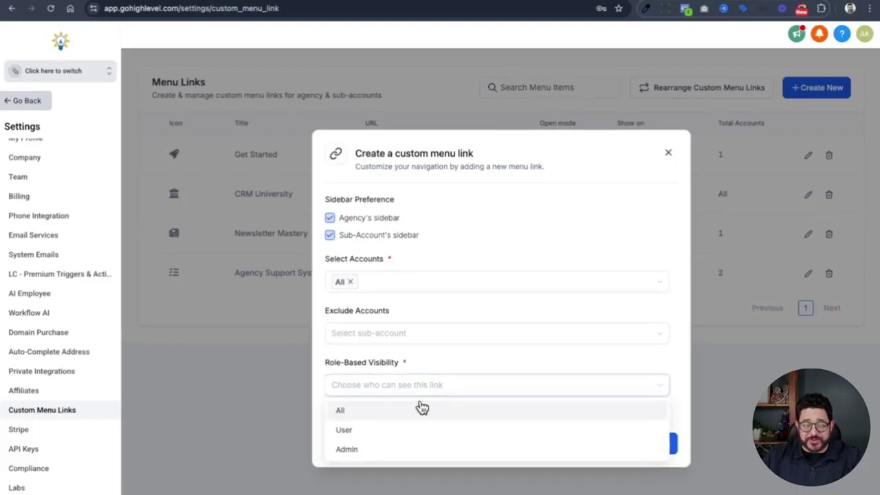
left_click(417, 418)
scroll(418, 414, "down", 1)
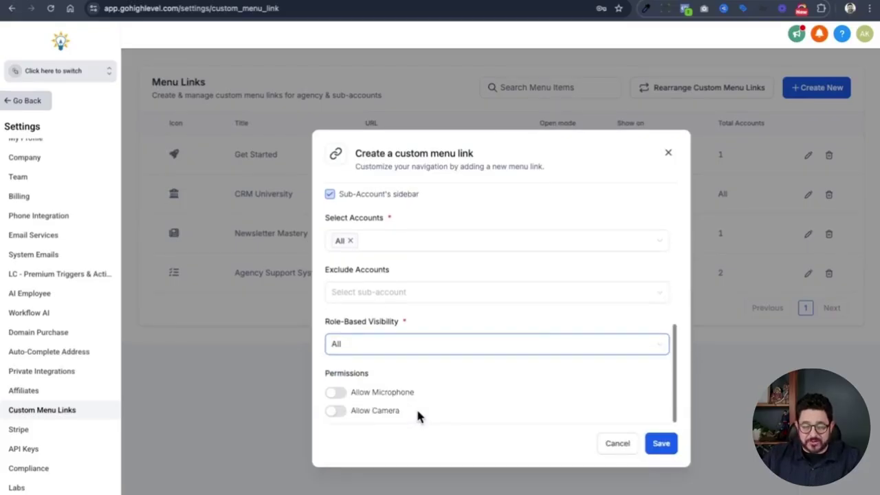
left_click(660, 447)
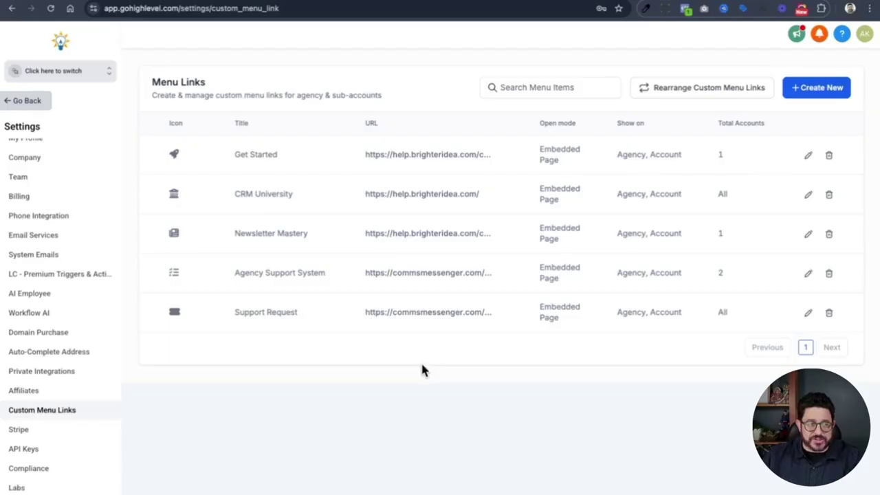
- Switch to the Four Color Express sub-account and open its Support Request page
left_click(89, 77)
scroll(275, 210, "down", 6)
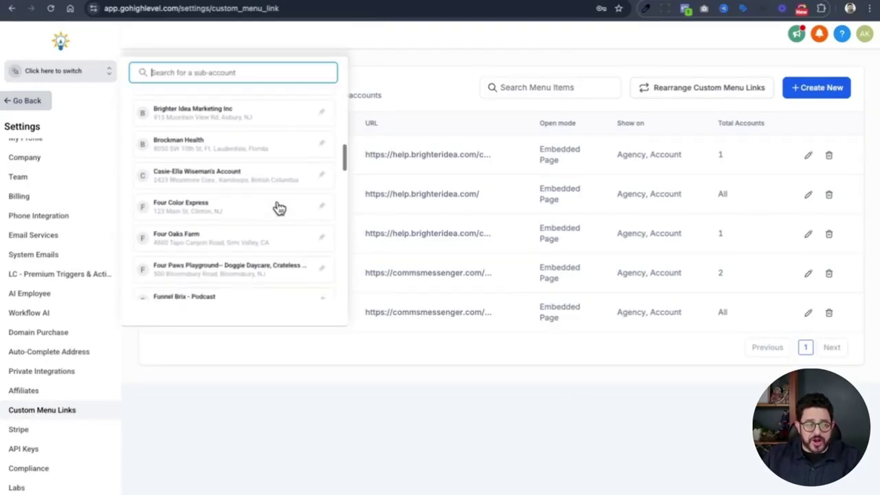
left_click(271, 204)
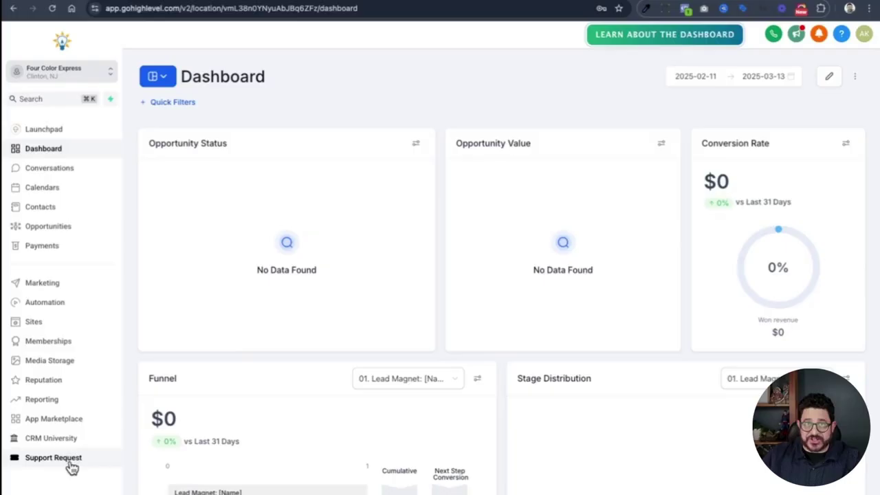
left_click(58, 468)
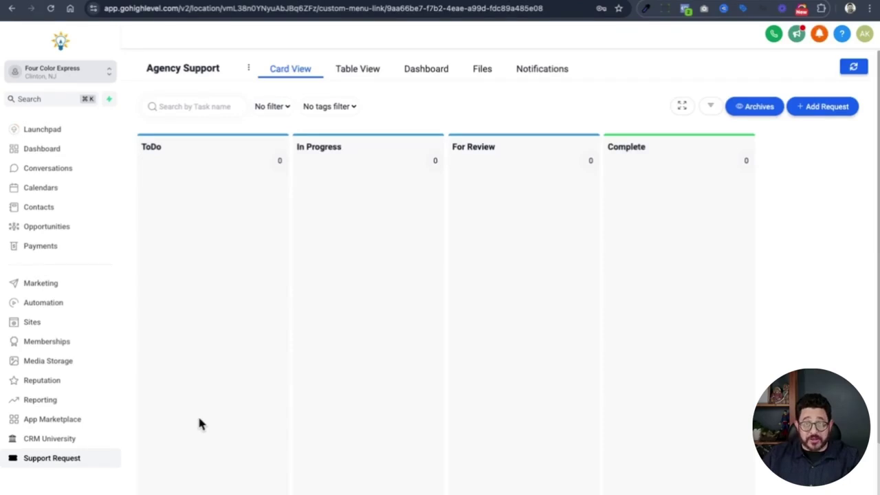
- Start a new Website & Funnels request named New Lead Magnet with the Landing Page Creation subcategory
left_click(817, 110)
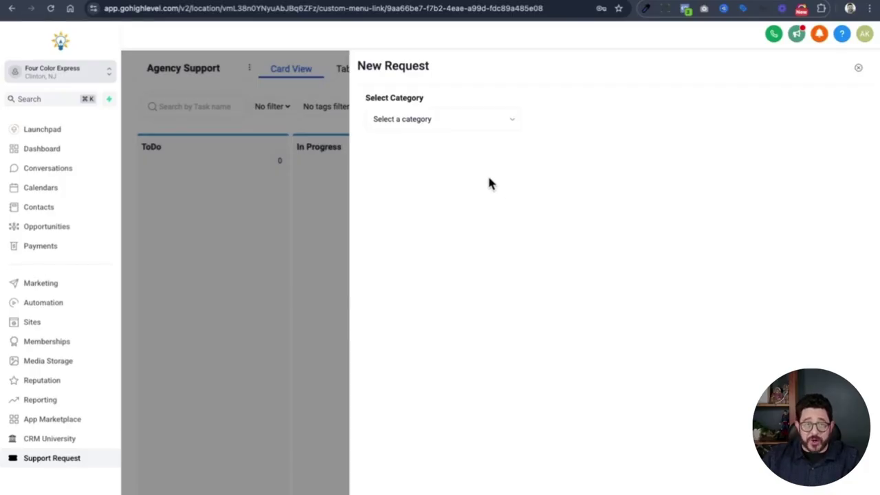
left_click(437, 121)
left_click(439, 121)
left_click(439, 119)
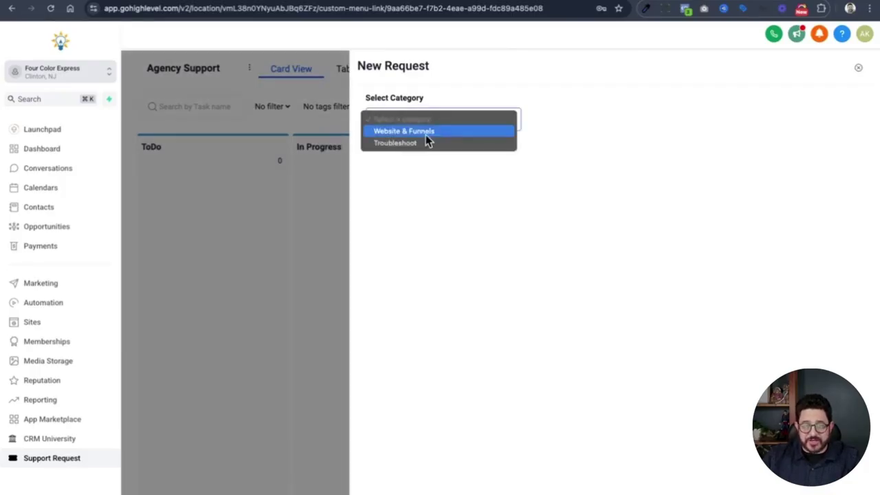
left_click(427, 130)
left_click(437, 163)
type("New Lead Magnet")
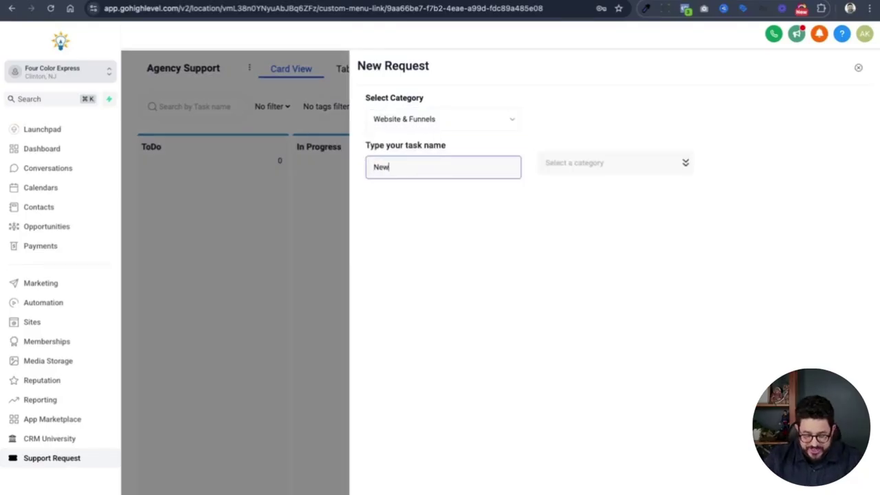
left_click(616, 169)
left_click(614, 240)
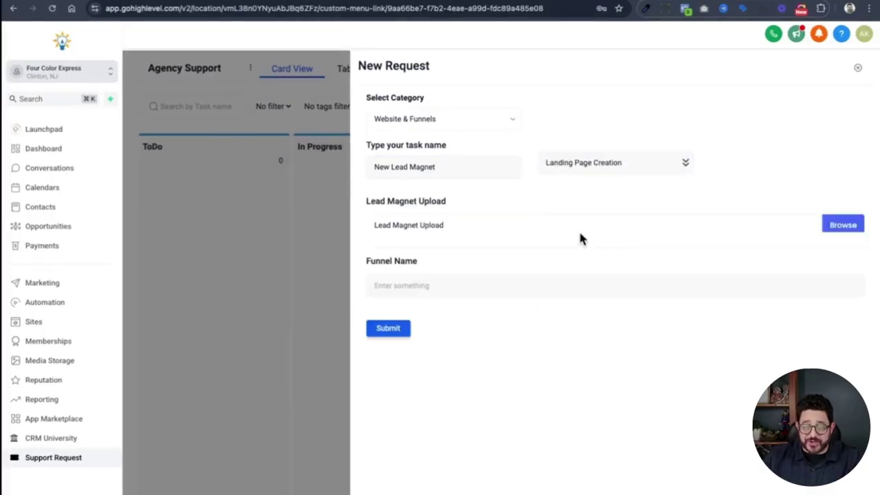
- Attach Test PDF.pdf from the Downloads folder as the Lead Magnet Upload
left_click(847, 230)
left_click(118, 218)
left_click(281, 76)
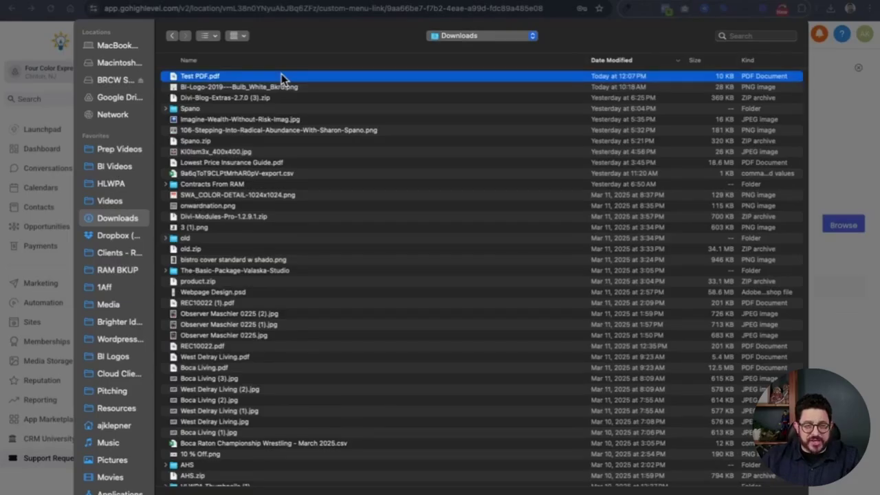
double_click(281, 76)
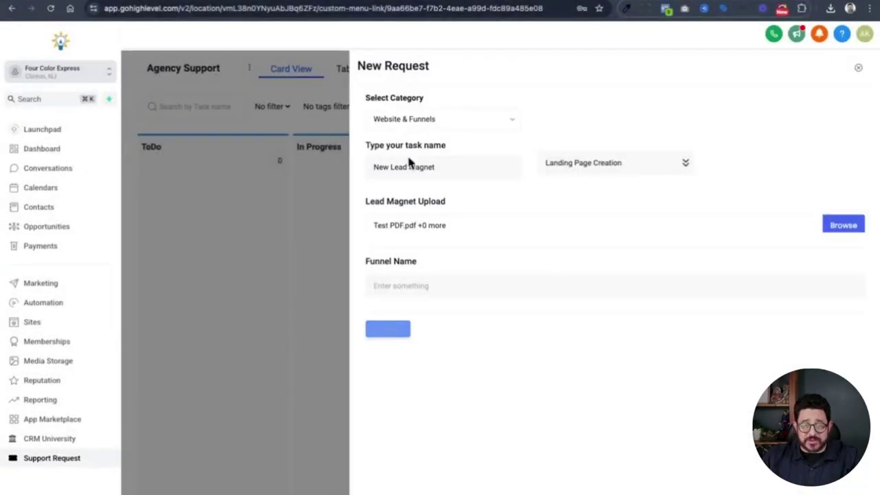
- Enter "How to win friends" as the Funnel Name and submit the request
left_click(432, 282)
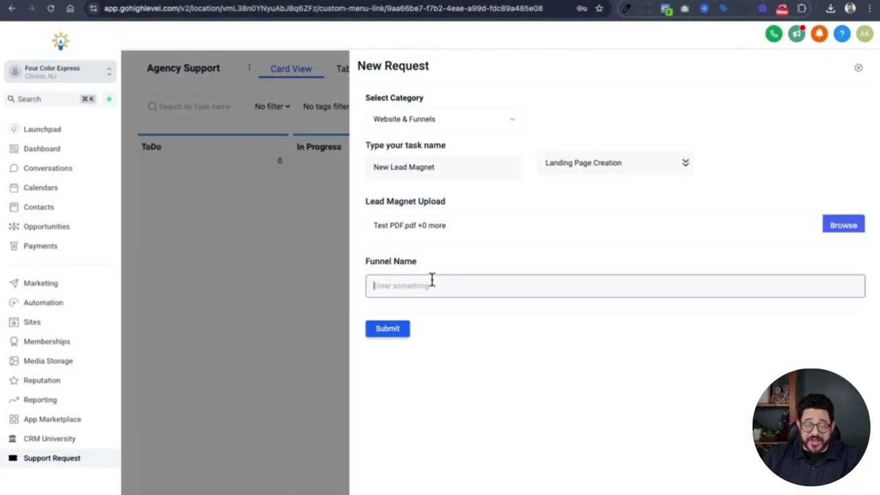
type("How ")
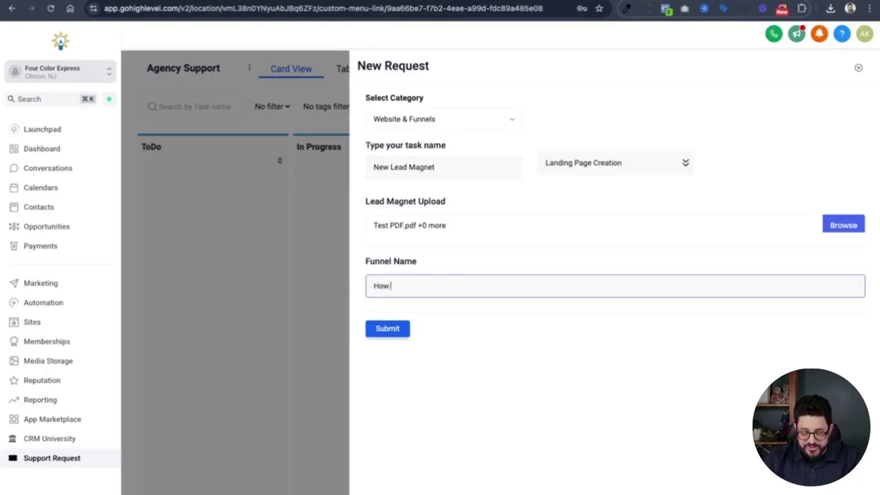
type("to win friends")
left_click(380, 333)
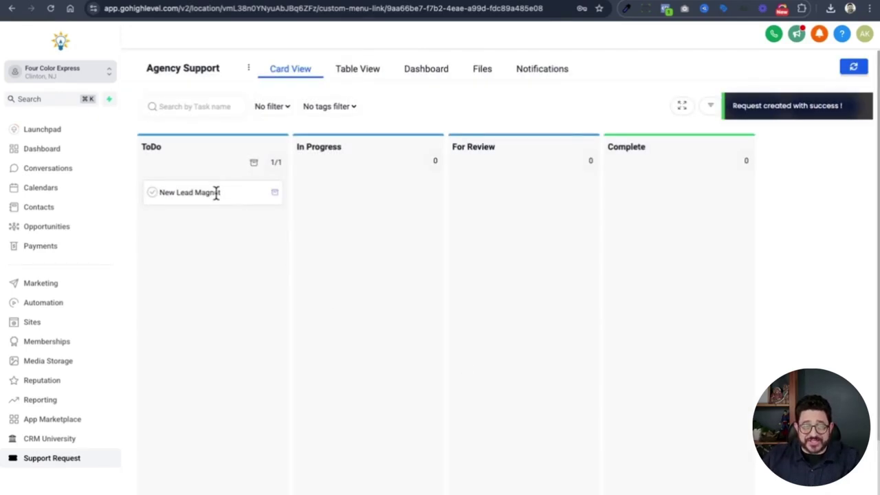
- Try to move the New Lead Magnet card from ToDo to In Progress on the client's board
left_click_drag(215, 193, 361, 200)
left_click_drag(242, 193, 295, 198)
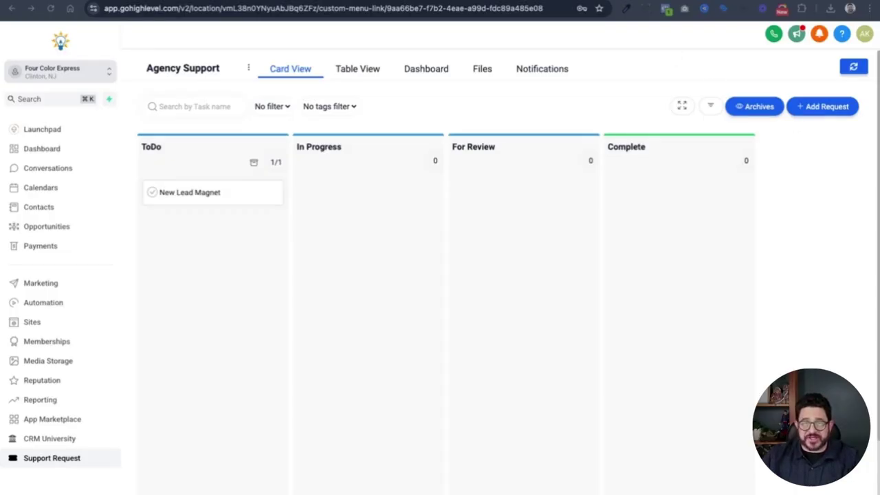
- Go to gmail.com in a new browser tab and open the email about the successfully created request
key("super+t")
type("gmail.com")
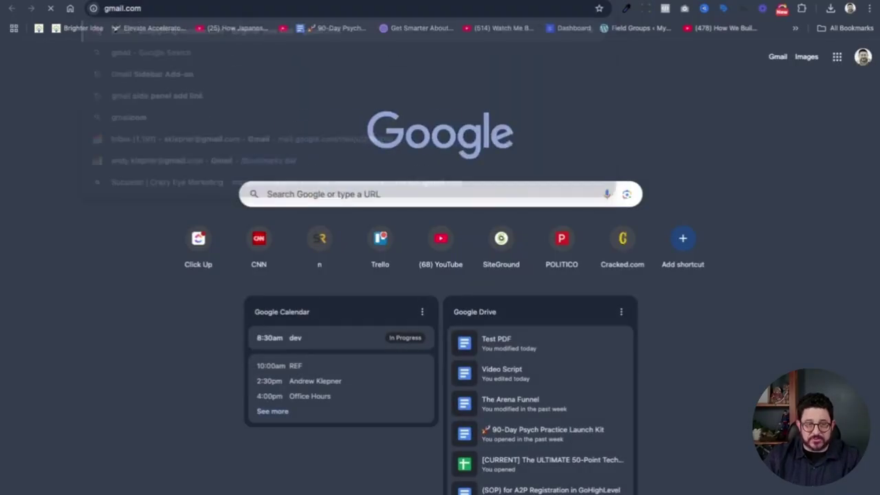
key("Return")
left_click(281, 121)
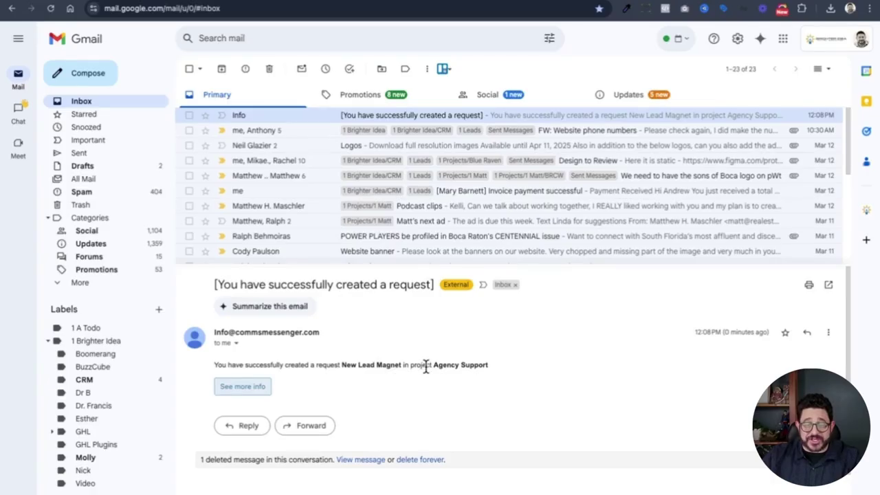
- Switch back to the Brighter Idea account in HighLevel and open the Agency Support project in the Agency Support System
left_click(472, 5)
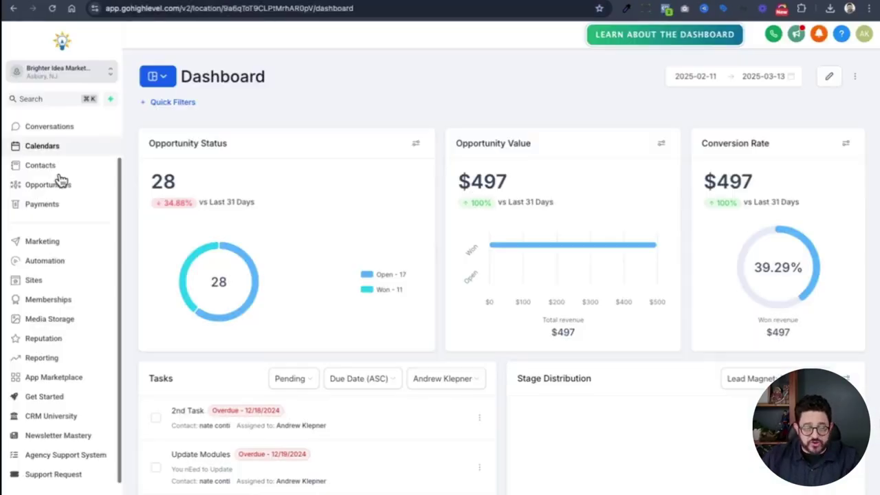
left_click(96, 460)
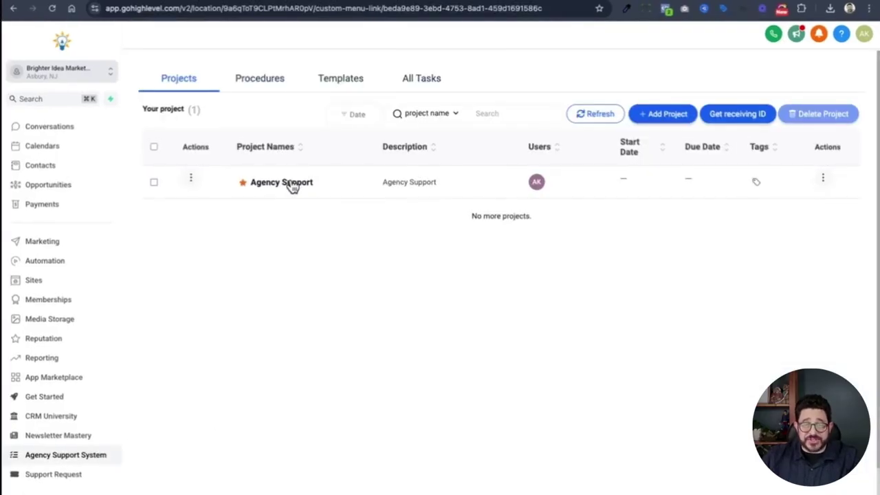
left_click(292, 183)
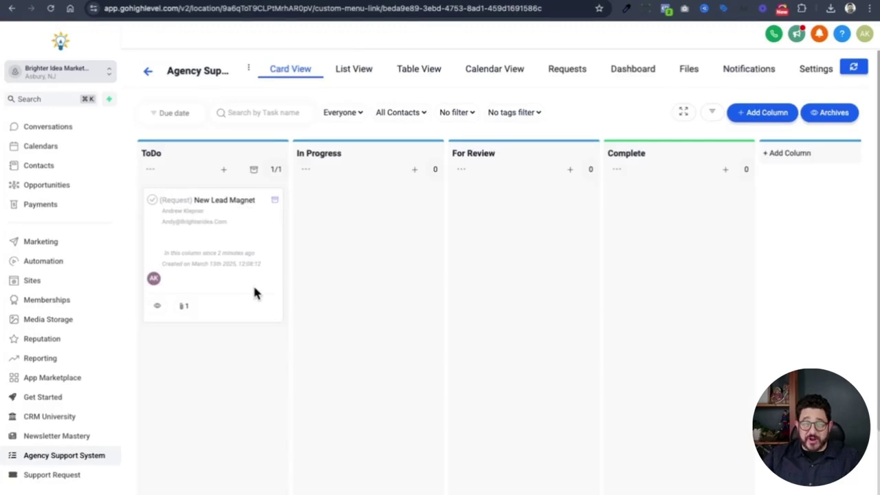
- Review the New Lead Magnet task's details, preview its attached Test PDF.pdf, and close the task
left_click(221, 199)
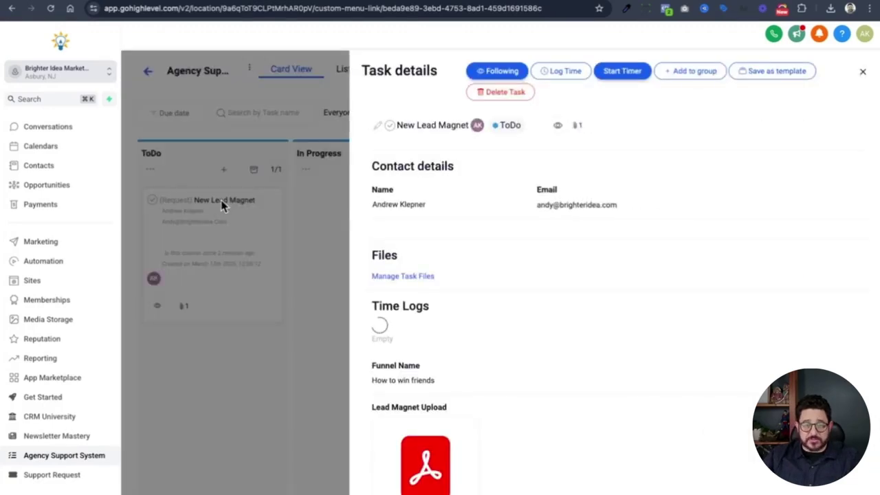
scroll(681, 281, "down", 2)
scroll(509, 309, "down", 1)
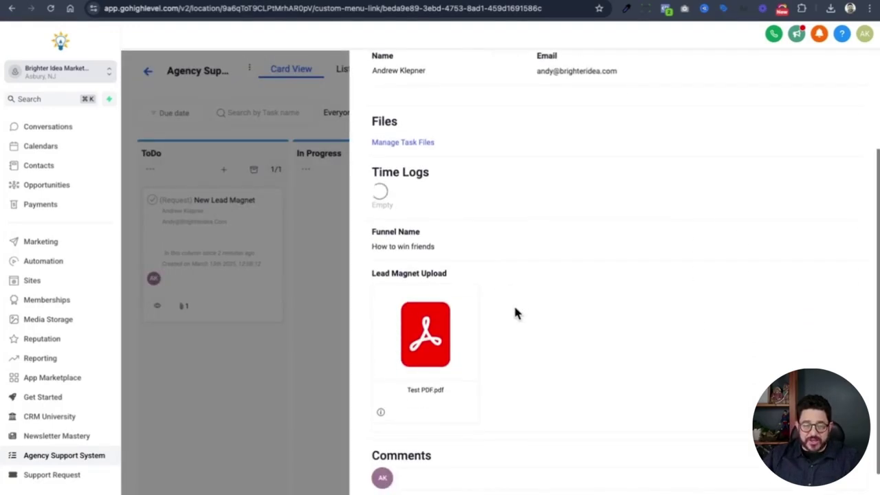
scroll(504, 328, "up", 3)
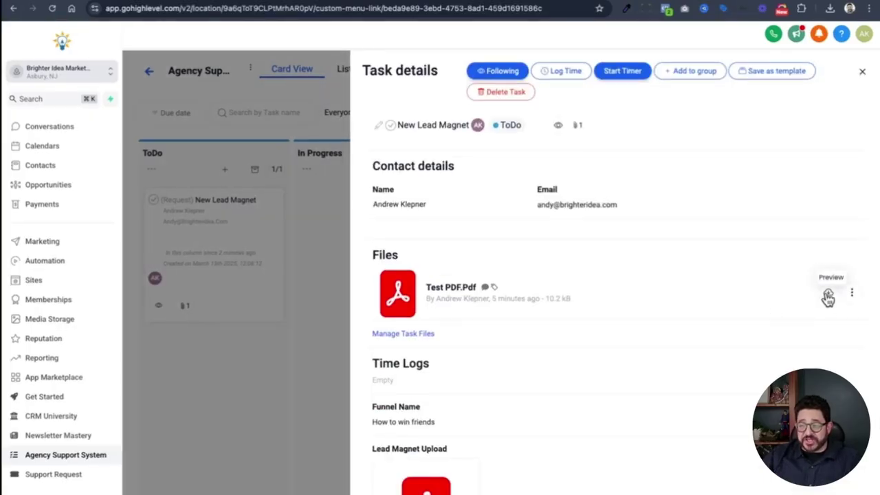
left_click(828, 296)
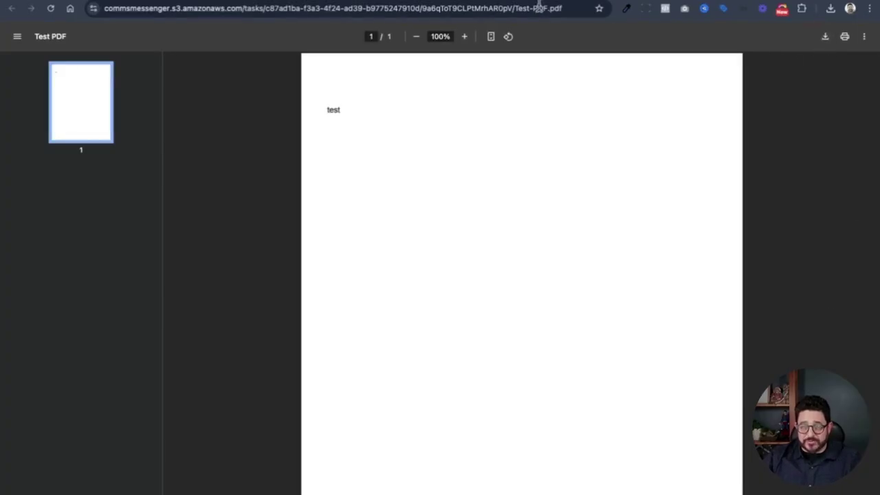
key("super+w")
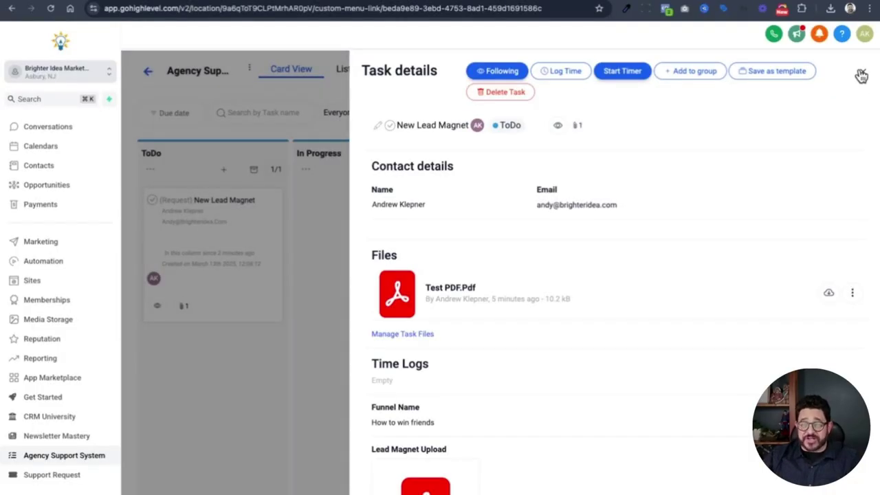
left_click(862, 72)
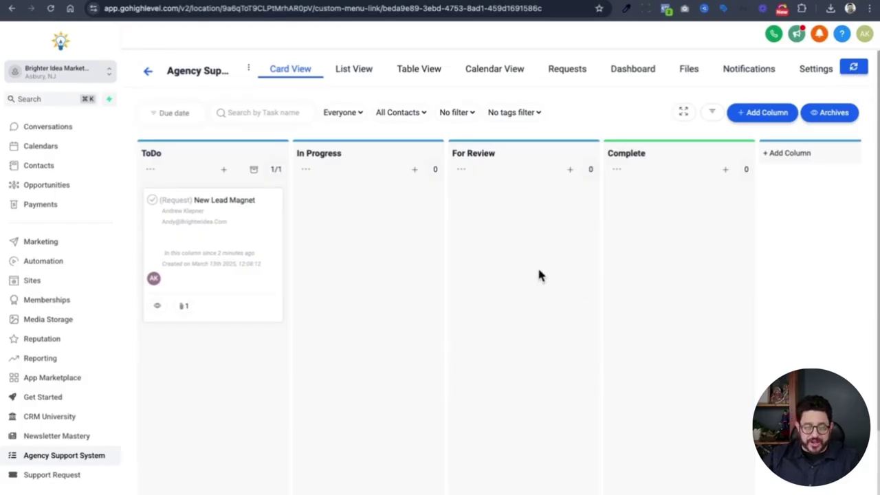
- Move the New Lead Magnet card to In Progress and on to Complete, and open the task-moved notification email in Gmail
left_click_drag(201, 246, 371, 285)
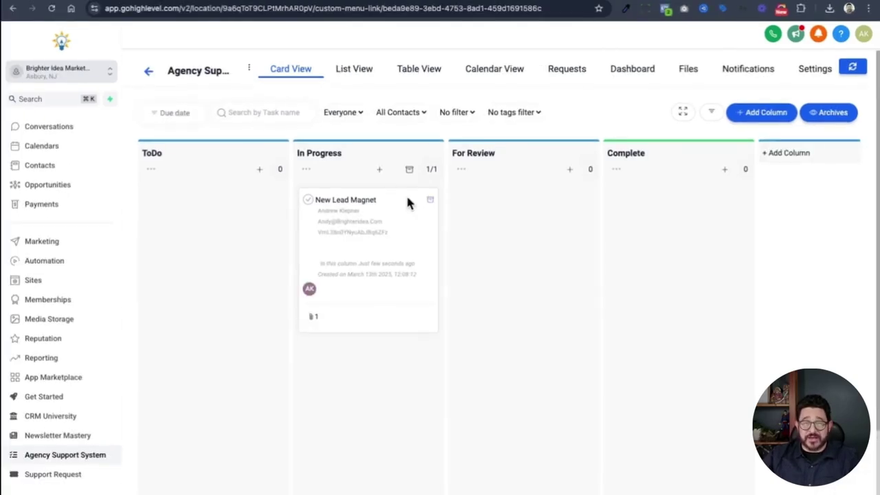
left_click_drag(390, 198, 604, 271)
left_click_drag(721, 230, 716, 230)
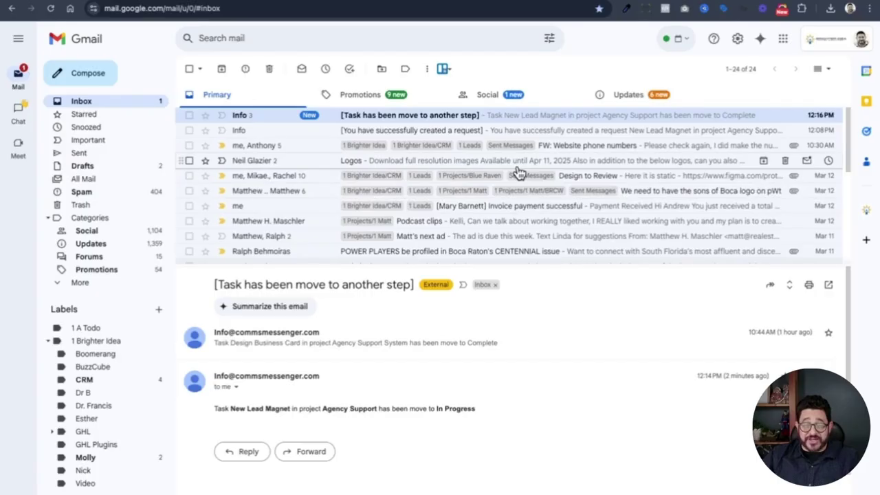
left_click(514, 116)
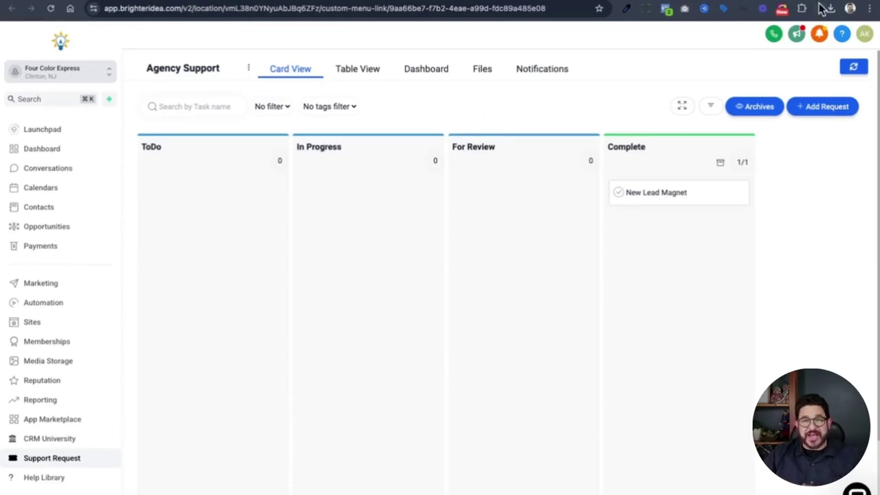
- Switch to the ghlplugins.com page and examine the plugin descriptions down to the full suite section
left_click(754, 3)
scroll(677, 187, "down", 2)
scroll(371, 293, "down", 2)
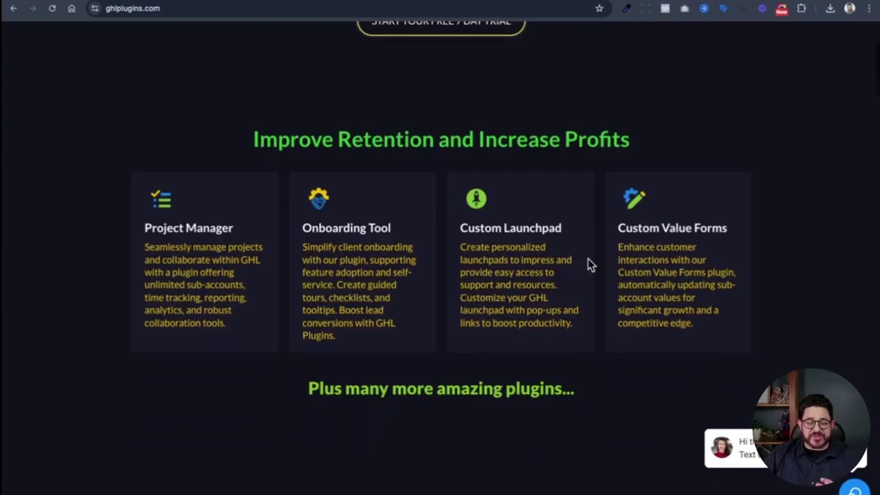
scroll(589, 264, "down", 9)
scroll(588, 258, "down", 13)
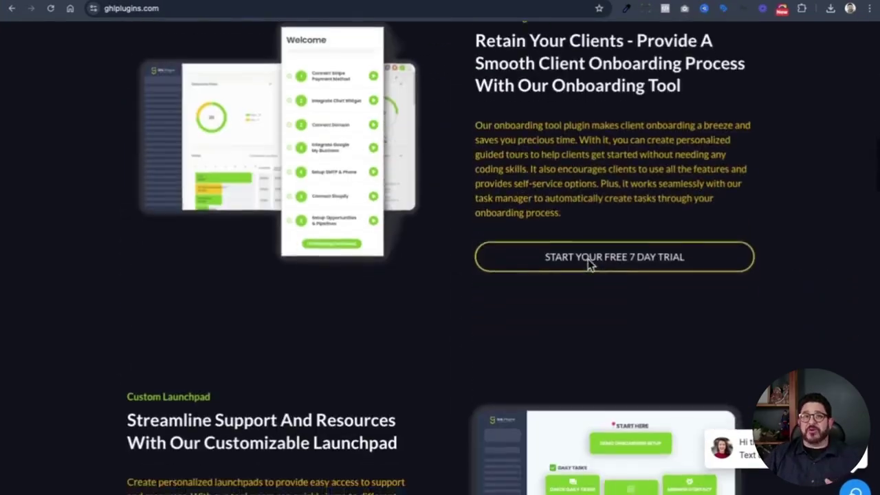
scroll(588, 258, "down", 3)
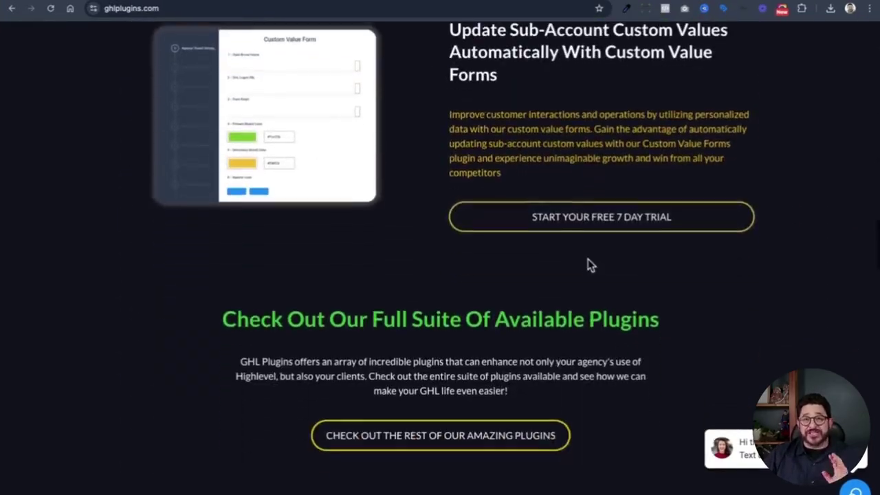